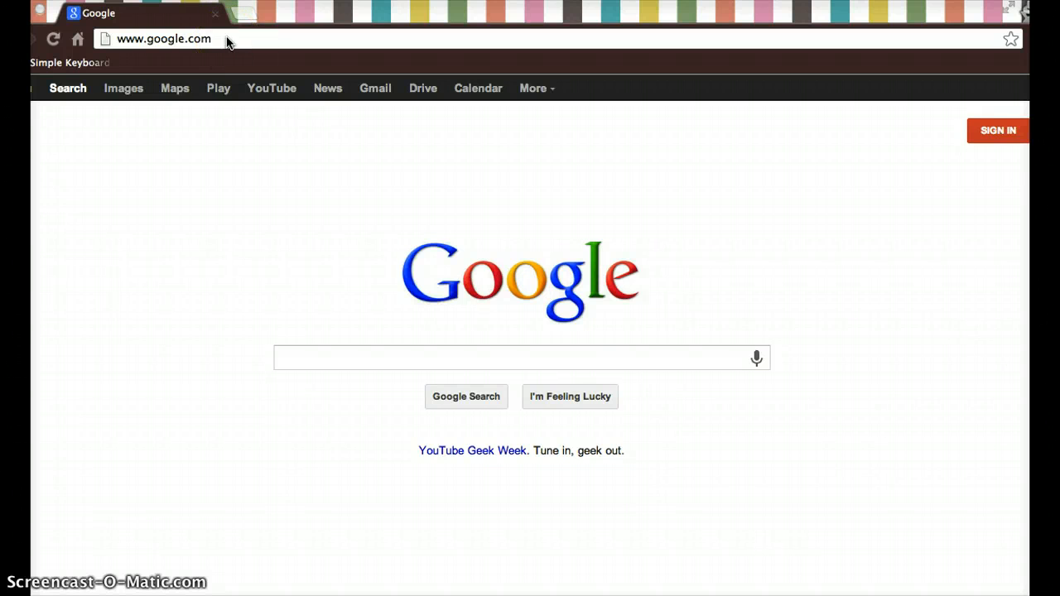
{"action": "left_click", "coordinate": [996, 135]}
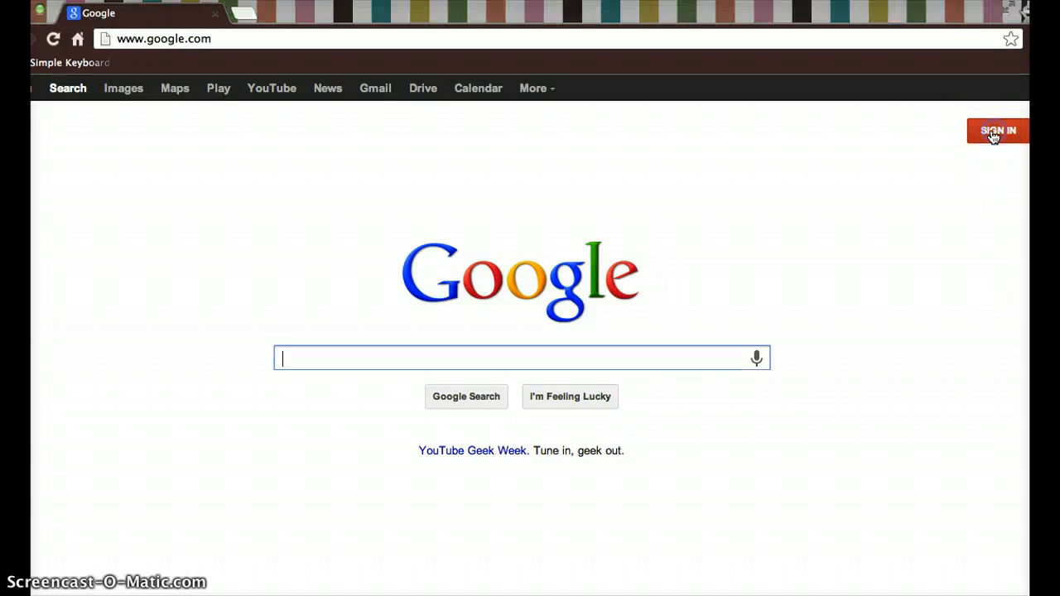
{"action": "left_click", "coordinate": [993, 135]}
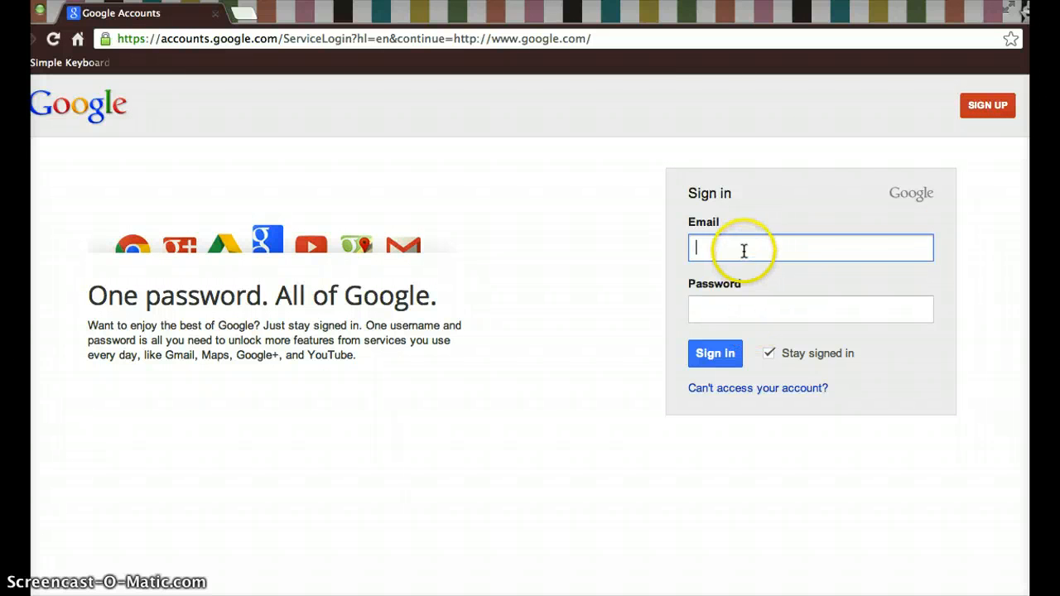
{"action": "left_click", "coordinate": [308, 40]}
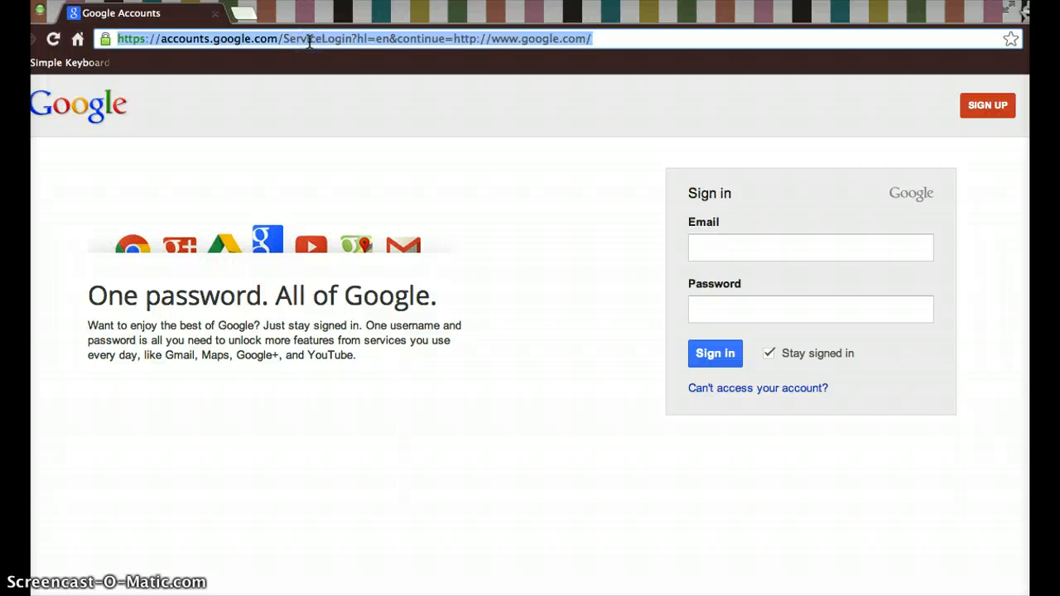
{"action": "type", "text": "http://google.com/a/strbobcats.org"}
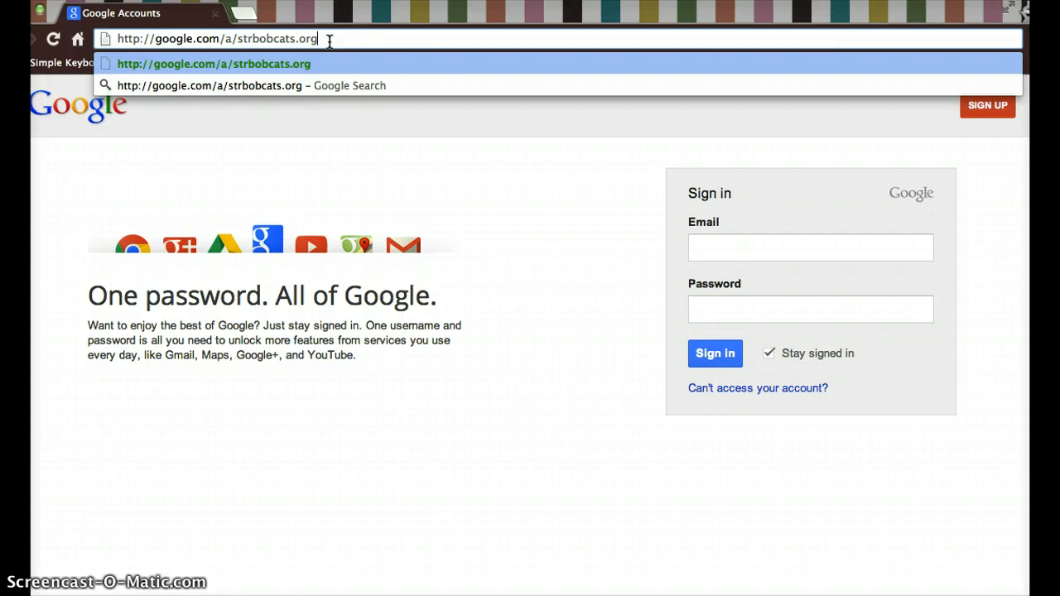
{"action": "key", "text": "Return"}
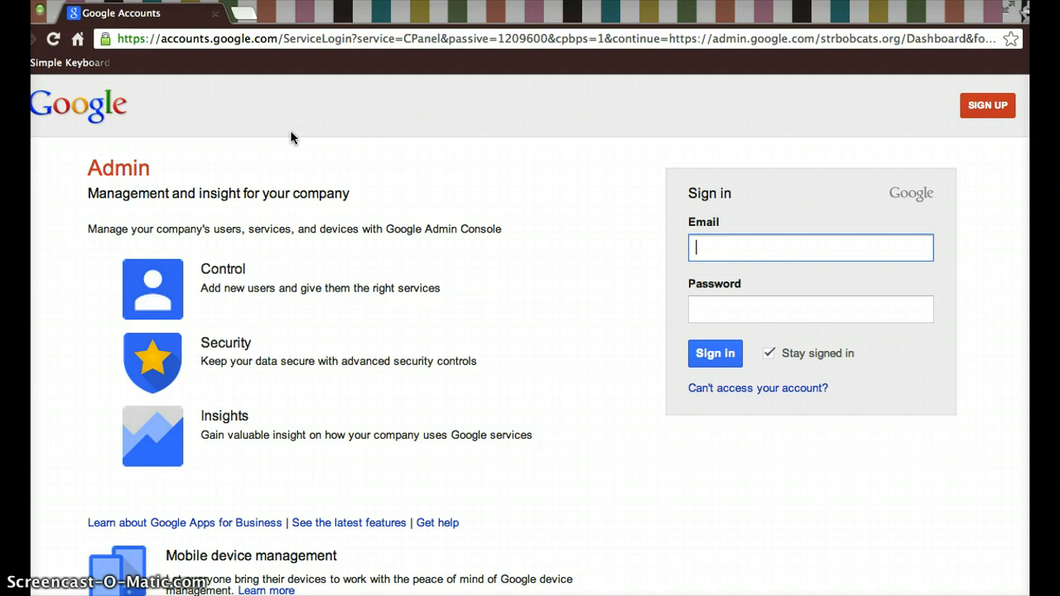
Sign in with the school account's e-mail address and password.
{"action": "left_click", "coordinate": [736, 250]}
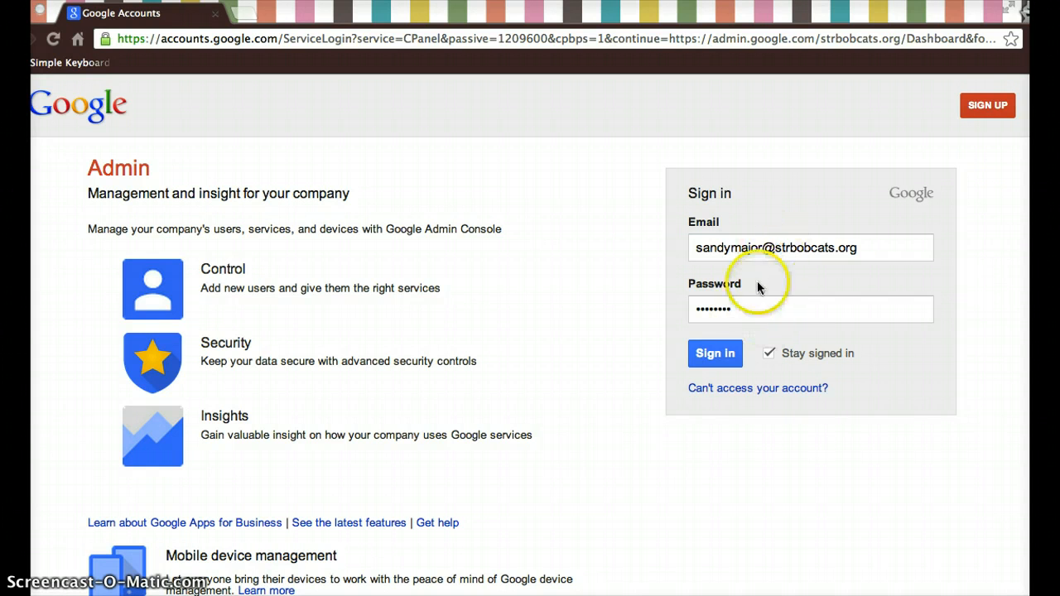
{"action": "left_click", "coordinate": [714, 354]}
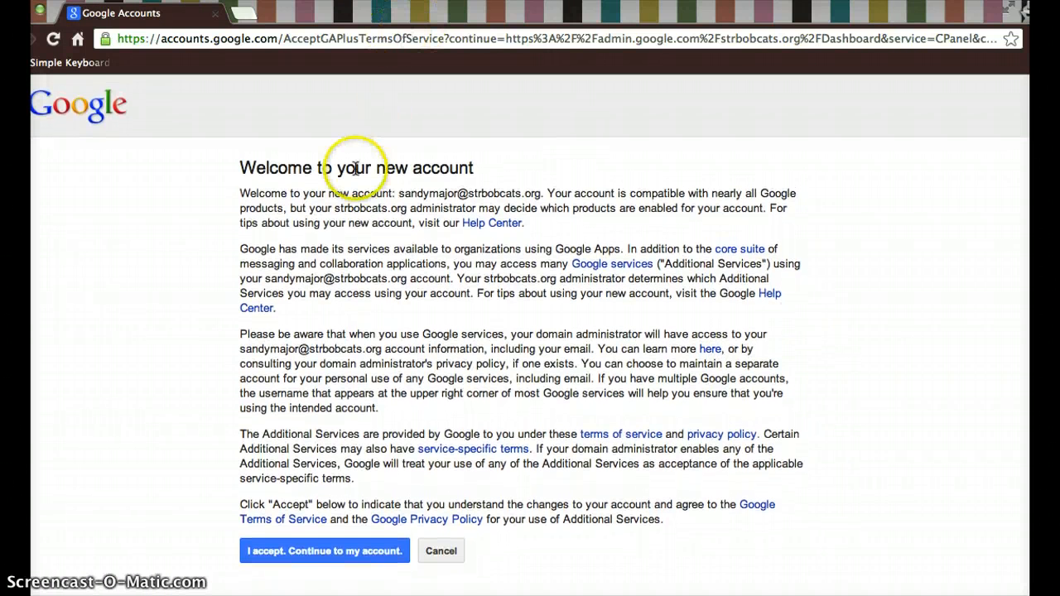
Accept the new account's terms of service and get started past the Google Apps welcome message.
{"action": "left_click", "coordinate": [334, 553]}
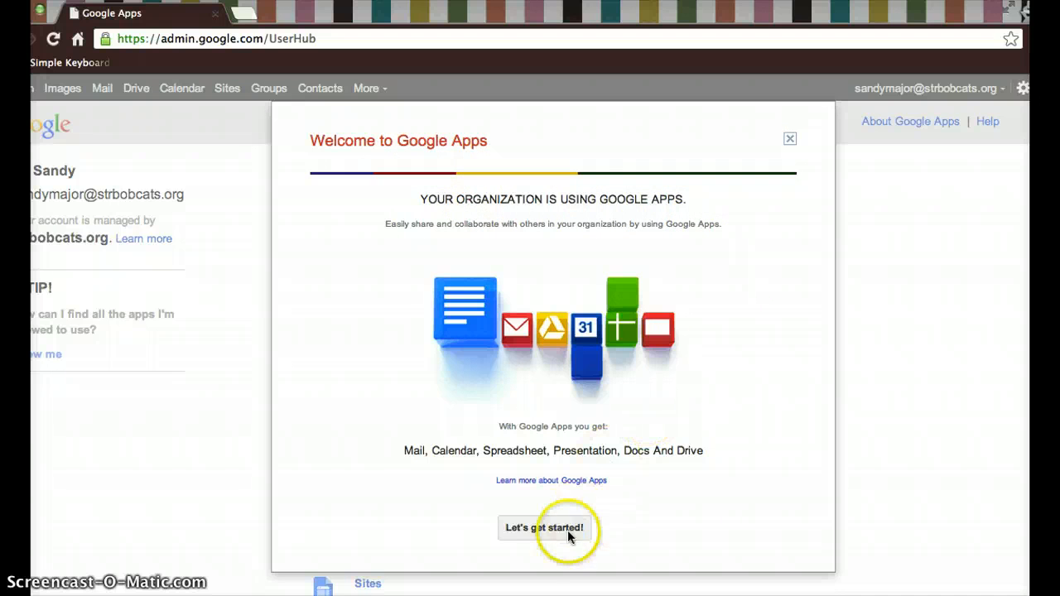
{"action": "left_click", "coordinate": [546, 526]}
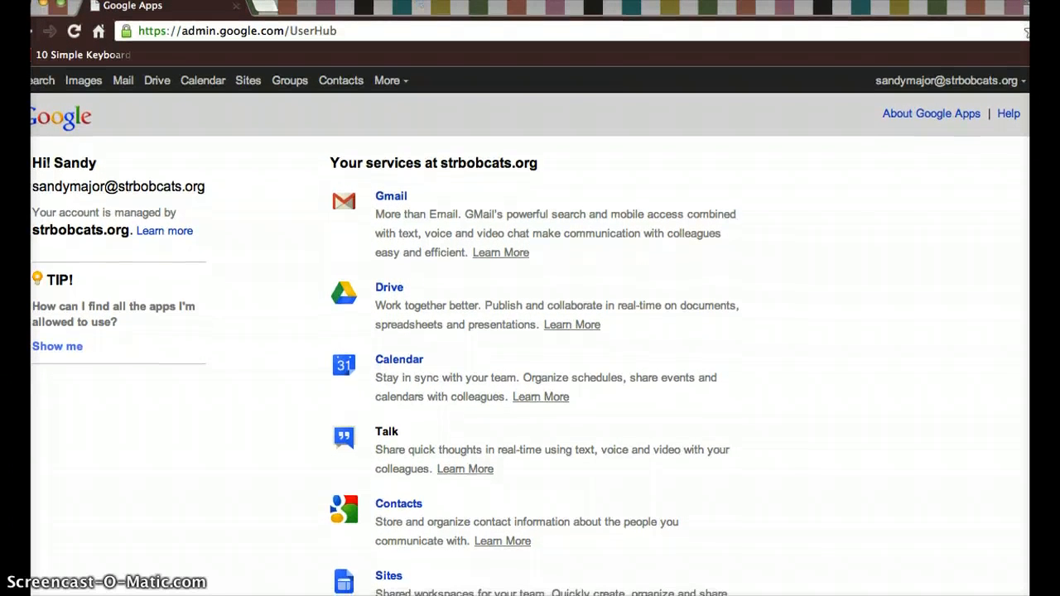
{"action": "left_click", "coordinate": [813, 342]}
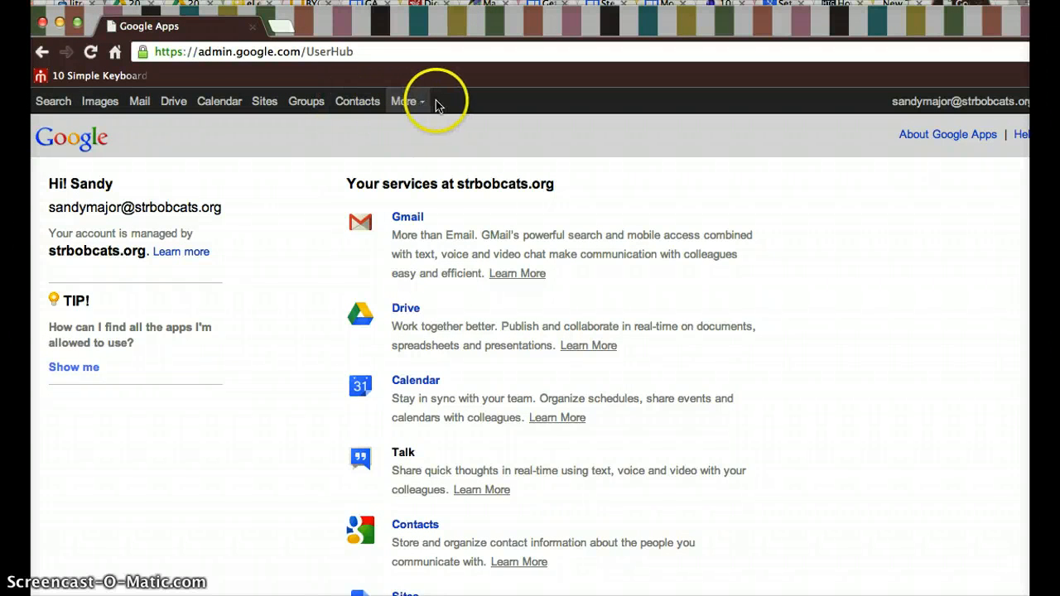
Visit the account's Search, Images and Mail services, ending on the Google Drive page.
{"action": "left_click", "coordinate": [53, 103]}
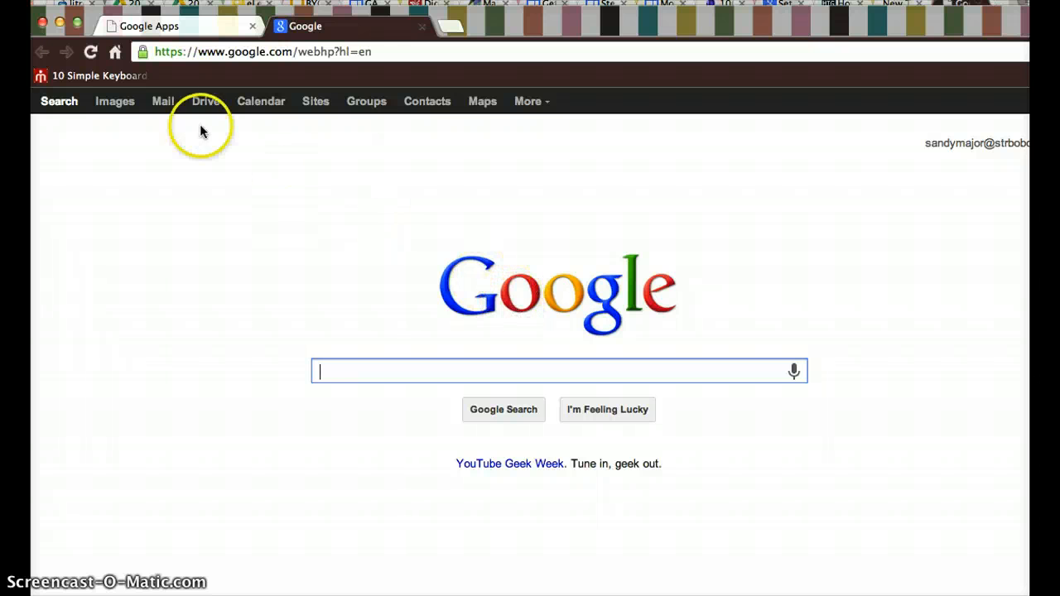
{"action": "left_click", "coordinate": [120, 104]}
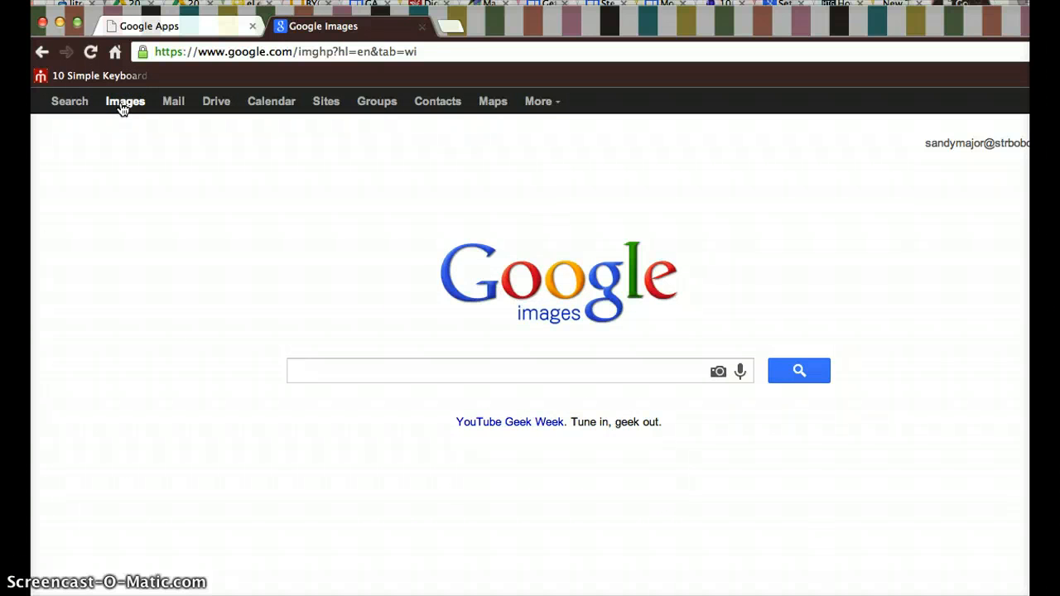
{"action": "left_click", "coordinate": [172, 106]}
{"action": "left_click", "coordinate": [217, 102]}
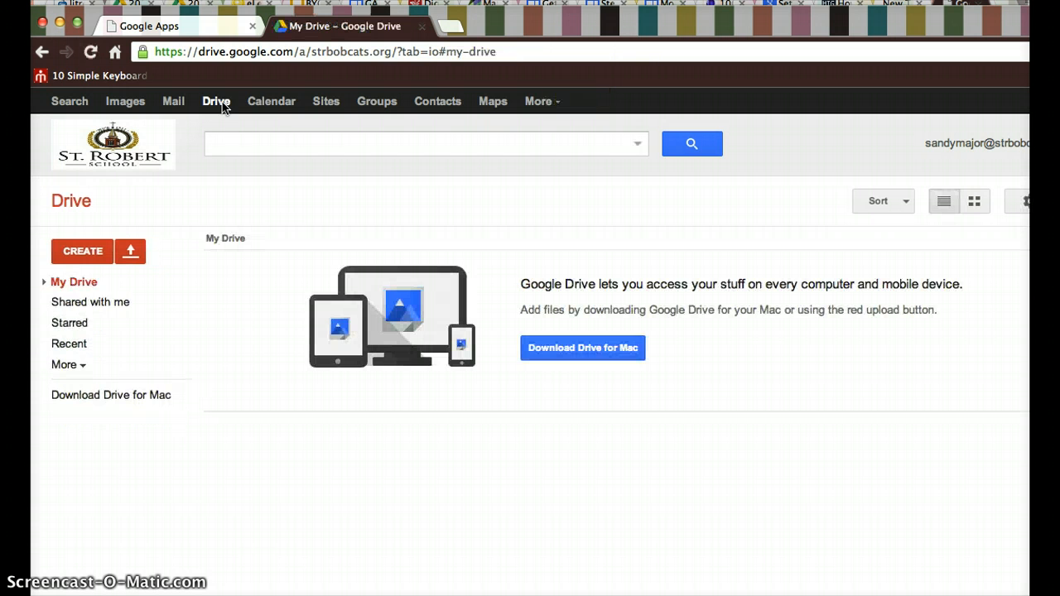
{"action": "left_click_drag", "start_coordinate": [631, 20], "coordinate": [553, 3]}
{"action": "left_click", "coordinate": [963, 359]}
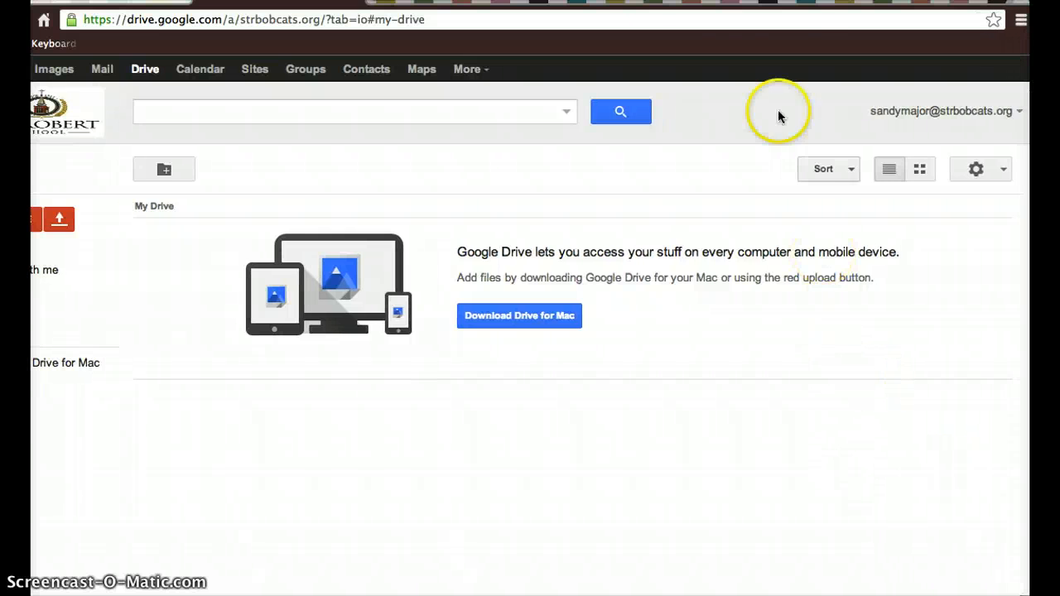
{"action": "left_click_drag", "start_coordinate": [753, 12], "coordinate": [713, 13]}
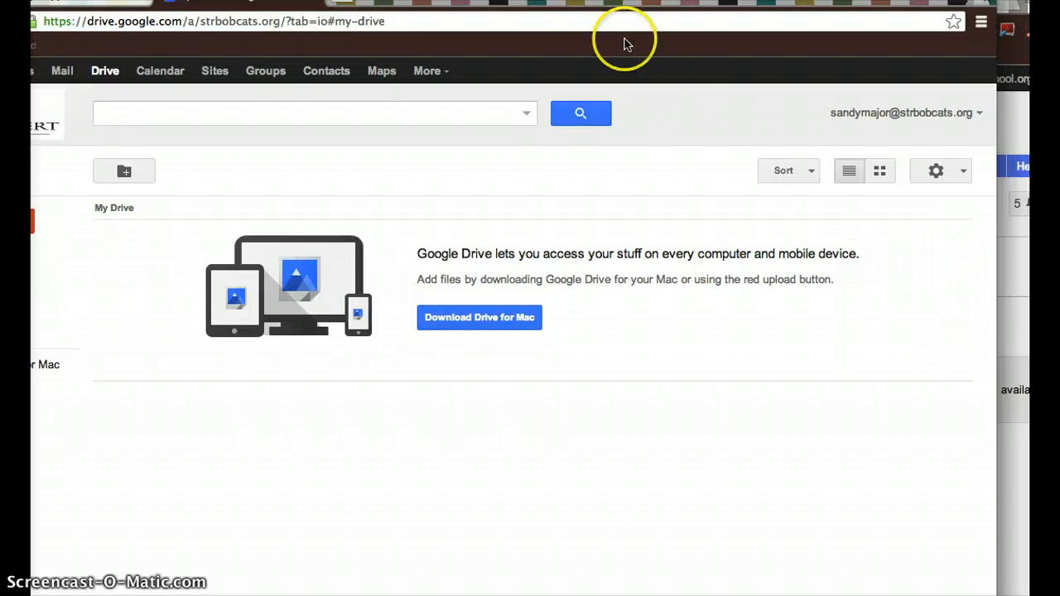
{"action": "left_click_drag", "start_coordinate": [636, 2], "coordinate": [751, 5]}
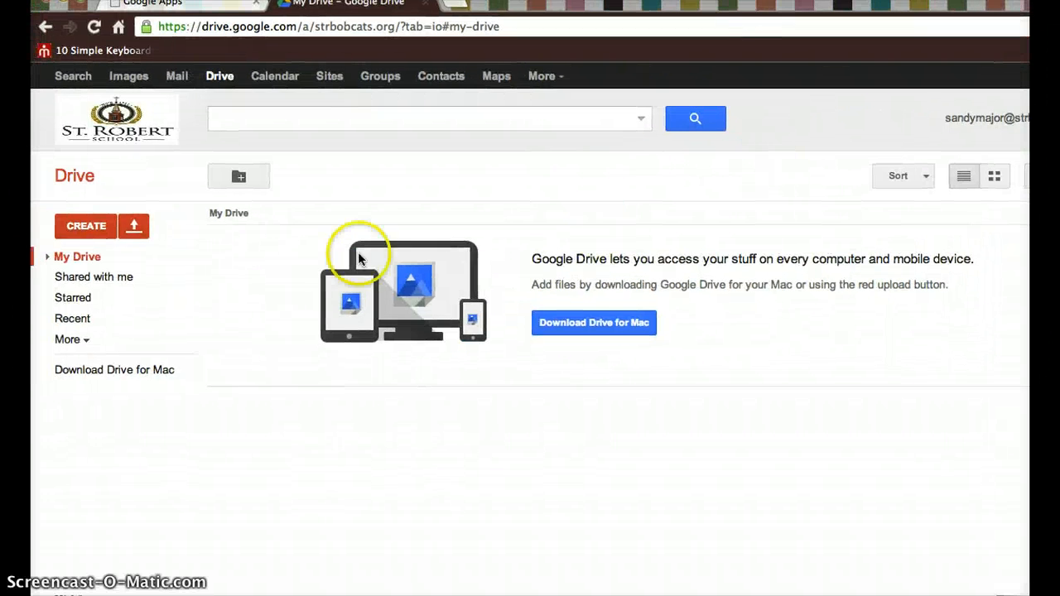
Look through the Shared with me and Recent views in Drive, ending on My Drive.
{"action": "left_click", "coordinate": [96, 181]}
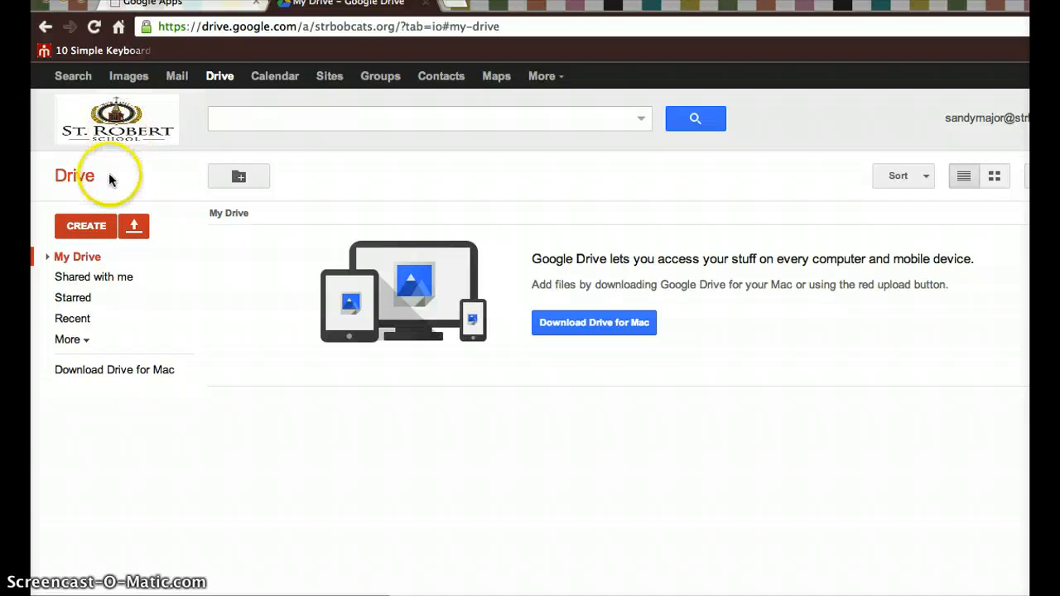
{"action": "left_click", "coordinate": [110, 283]}
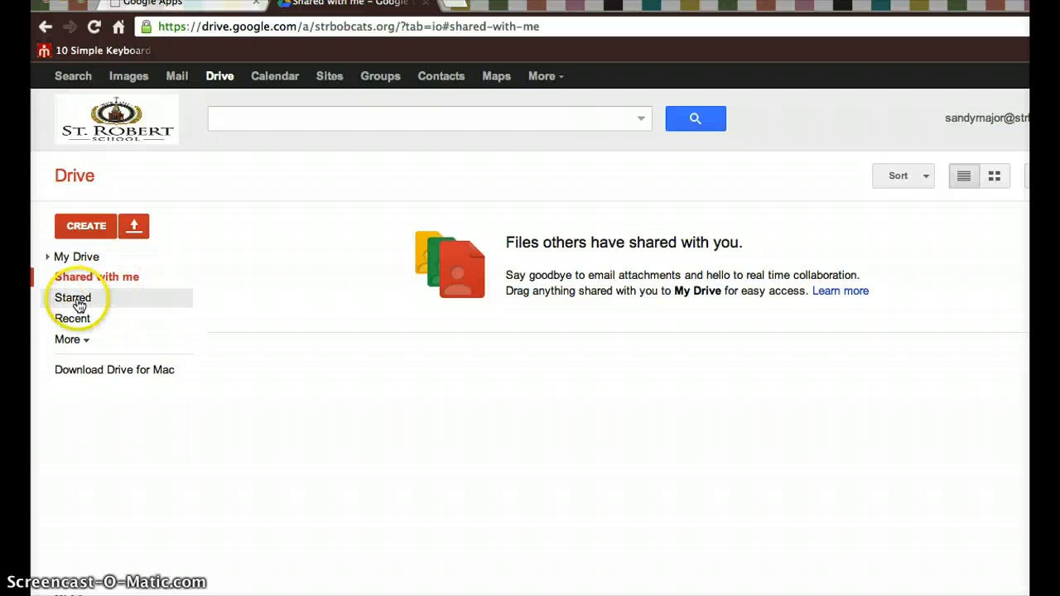
{"action": "left_click", "coordinate": [79, 323]}
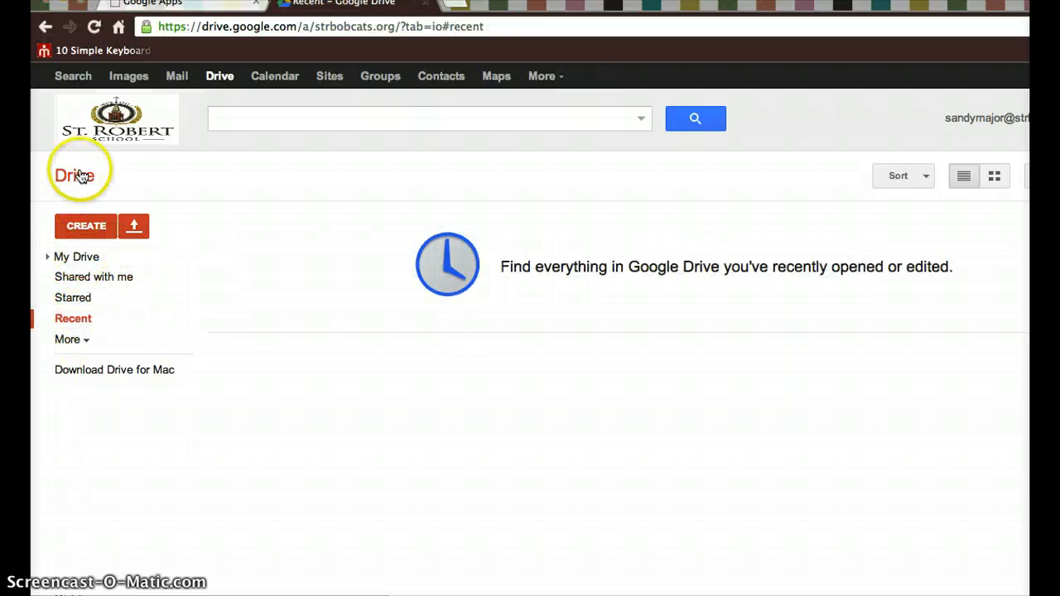
{"action": "left_click", "coordinate": [80, 258]}
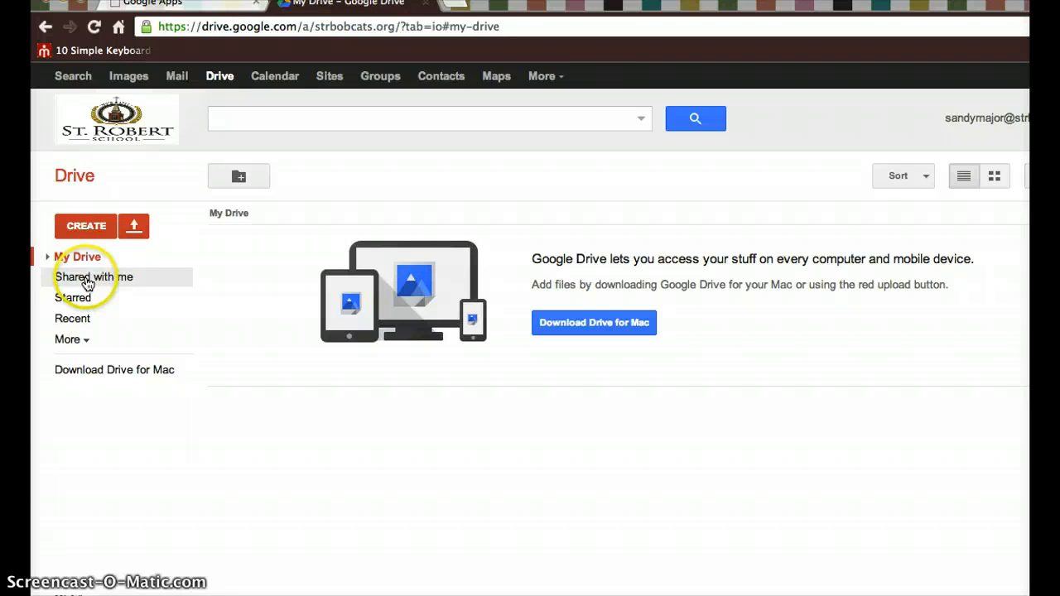
{"action": "left_click", "coordinate": [90, 281]}
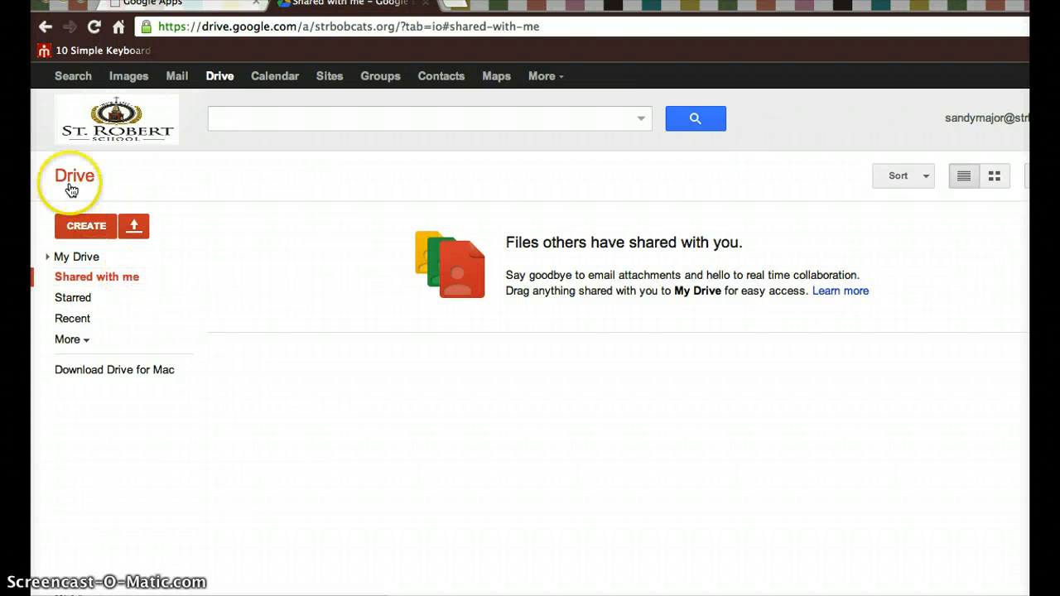
{"action": "left_click", "coordinate": [86, 258]}
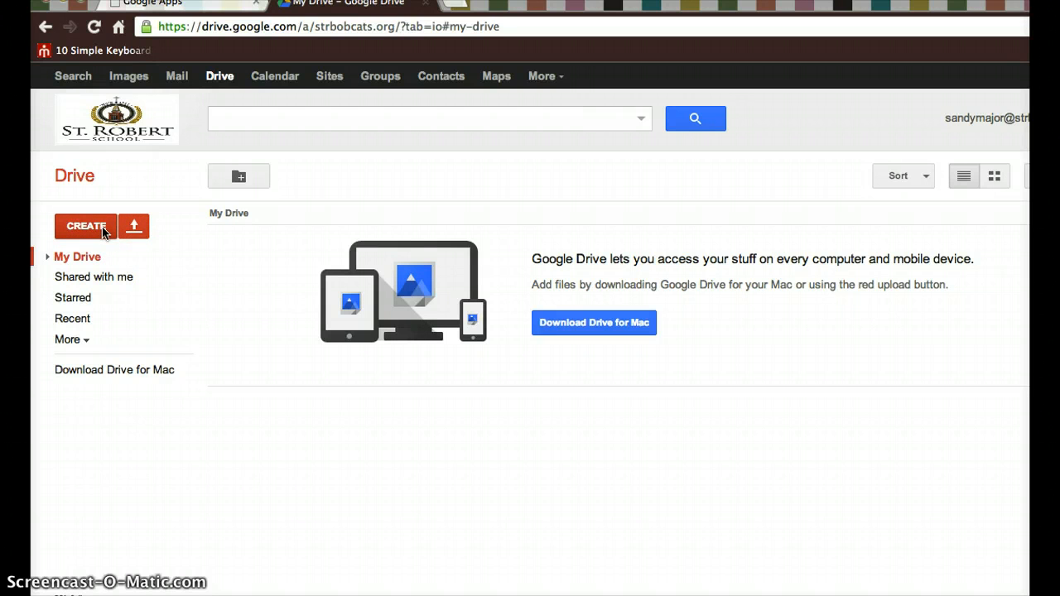
Create a new text document in My Drive and enter "test document" in its body.
{"action": "left_click", "coordinate": [105, 230]}
{"action": "left_click", "coordinate": [106, 228]}
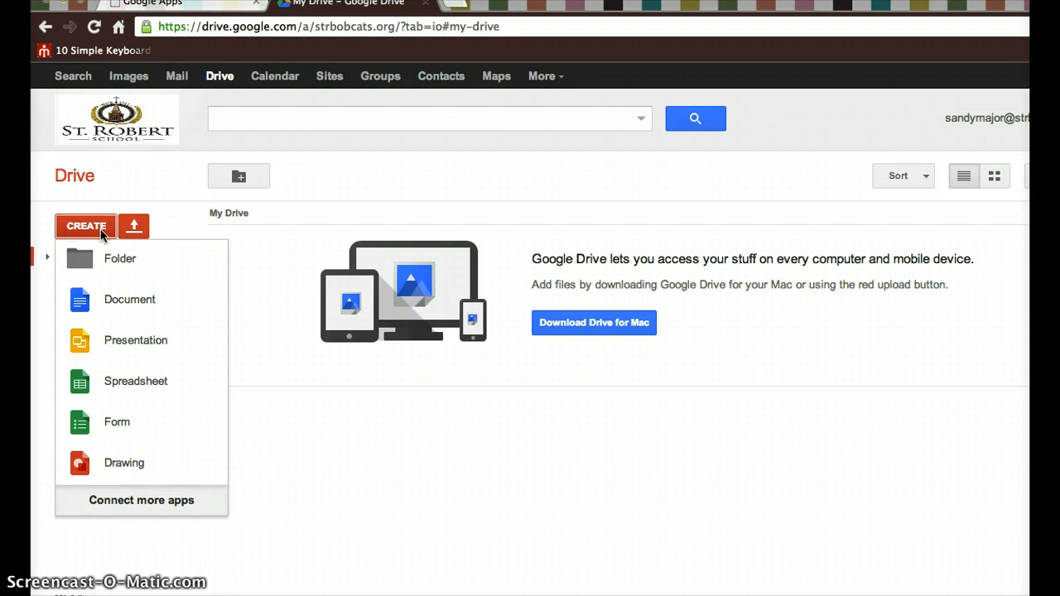
{"action": "left_click_drag", "start_coordinate": [113, 254], "coordinate": [199, 263]}
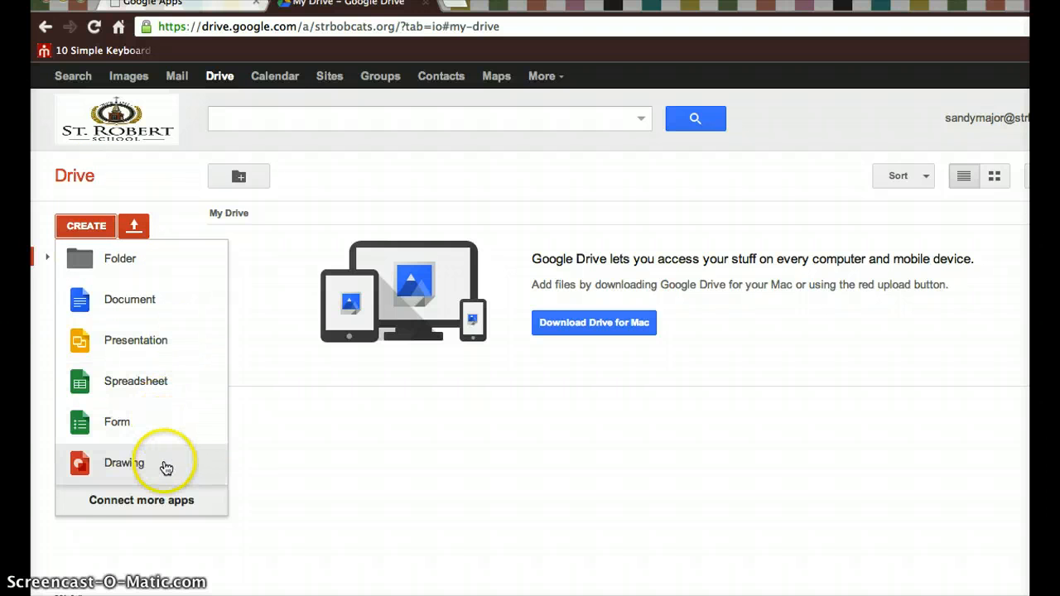
{"action": "left_click", "coordinate": [135, 300]}
{"action": "left_click", "coordinate": [190, 307]}
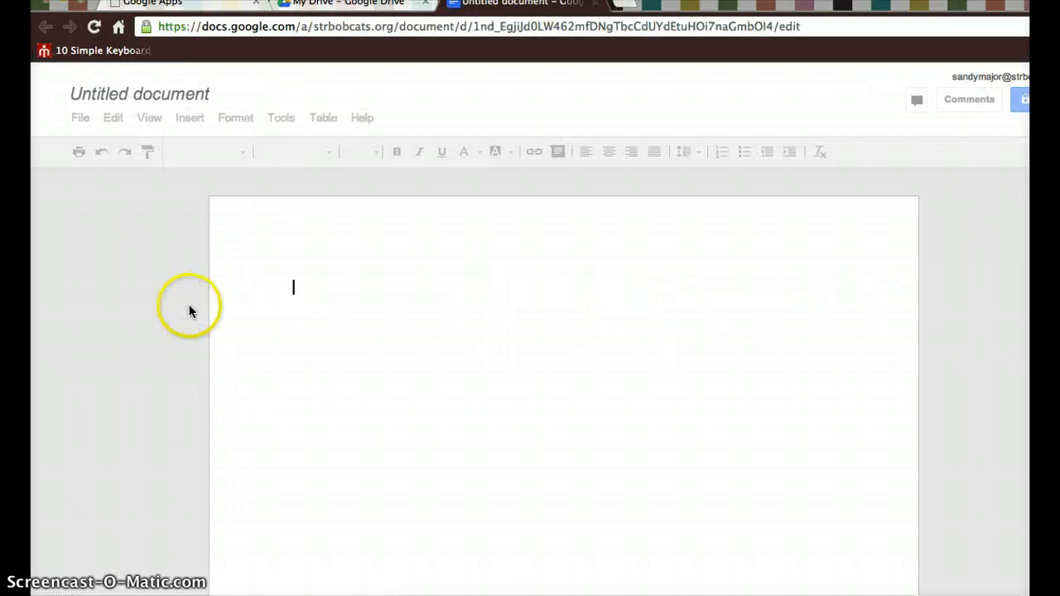
{"action": "left_click", "coordinate": [374, 289]}
{"action": "type", "text": "test document"}
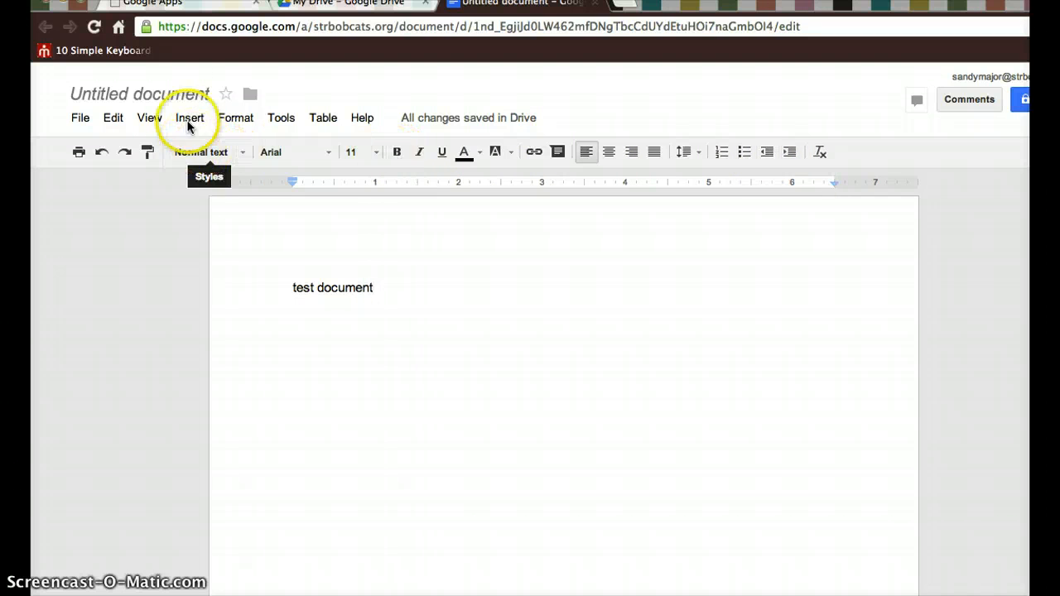
Format the whole "test document" line as bold, italic and underlined in dark red.
{"action": "left_click", "coordinate": [375, 287]}
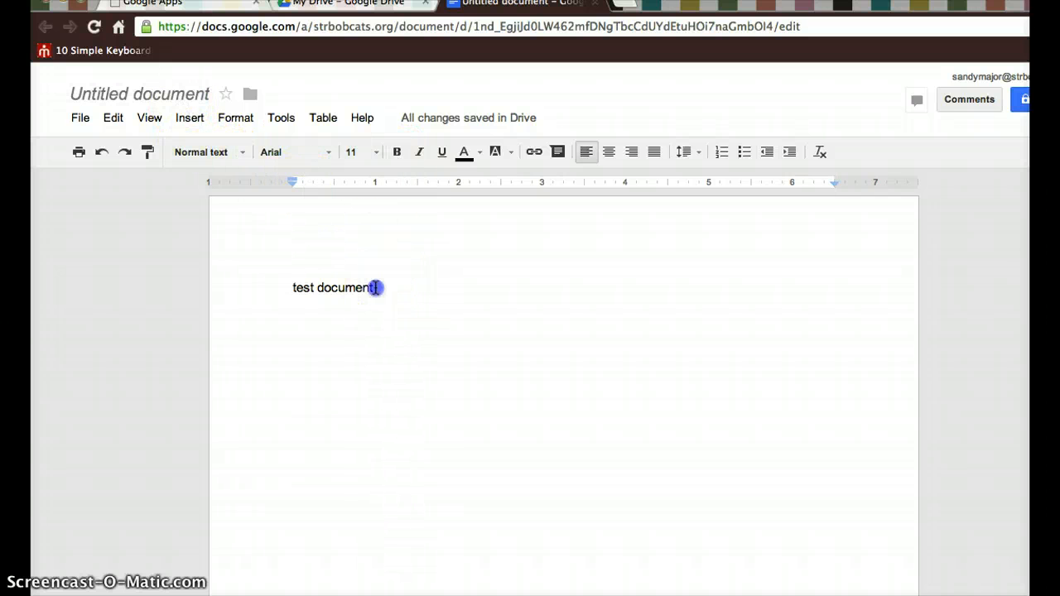
{"action": "left_click_drag", "start_coordinate": [375, 287], "coordinate": [279, 275]}
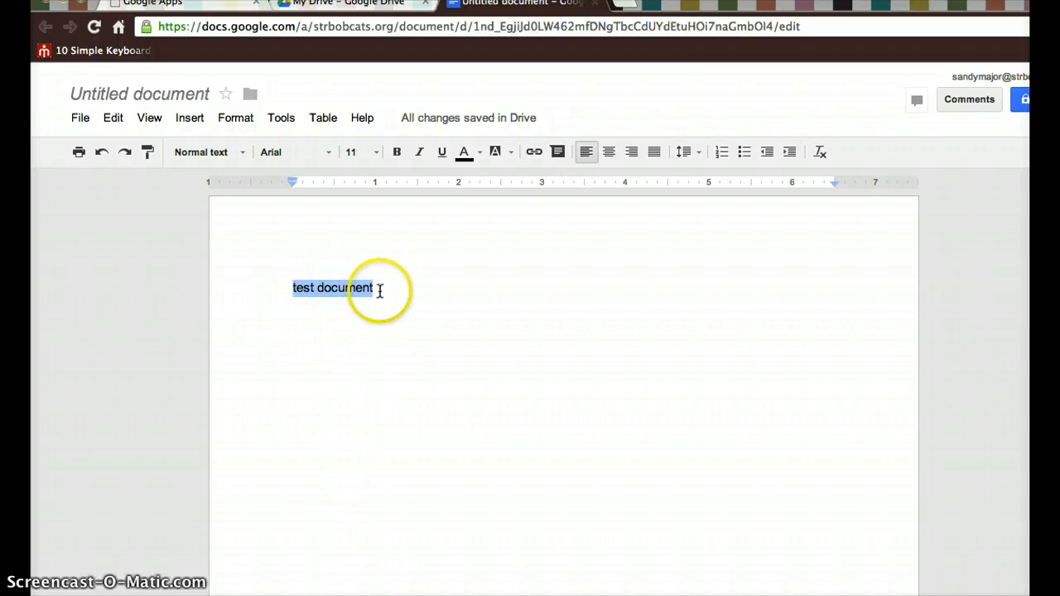
{"action": "left_click", "coordinate": [396, 152]}
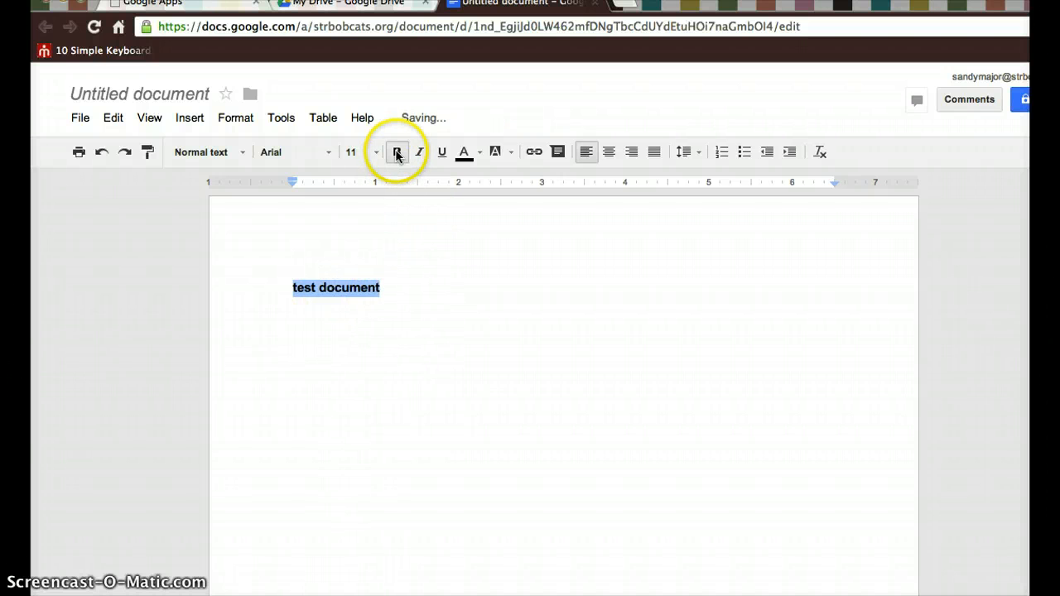
{"action": "left_click", "coordinate": [420, 153]}
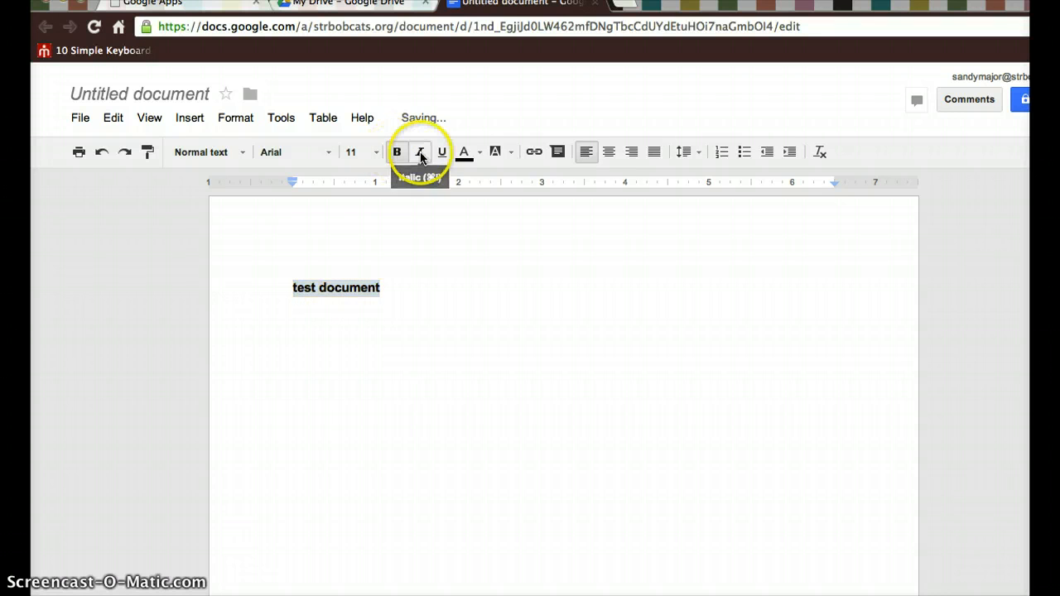
{"action": "left_click", "coordinate": [440, 154]}
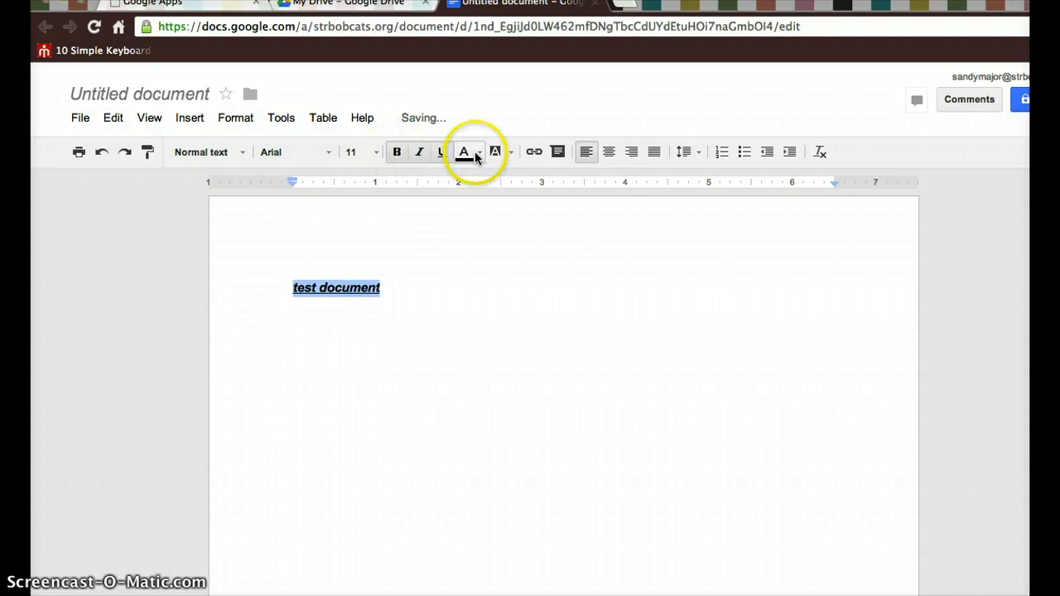
{"action": "left_click", "coordinate": [466, 156]}
{"action": "left_click", "coordinate": [488, 287]}
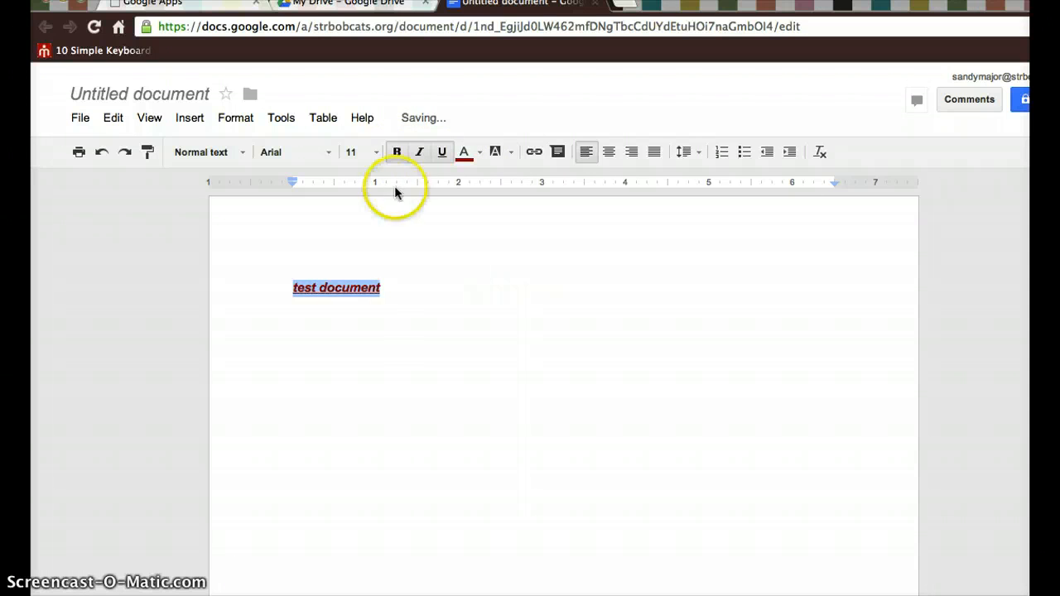
Set the font size of the "test document" text to 36 and remove its underline.
{"action": "left_click", "coordinate": [369, 152]}
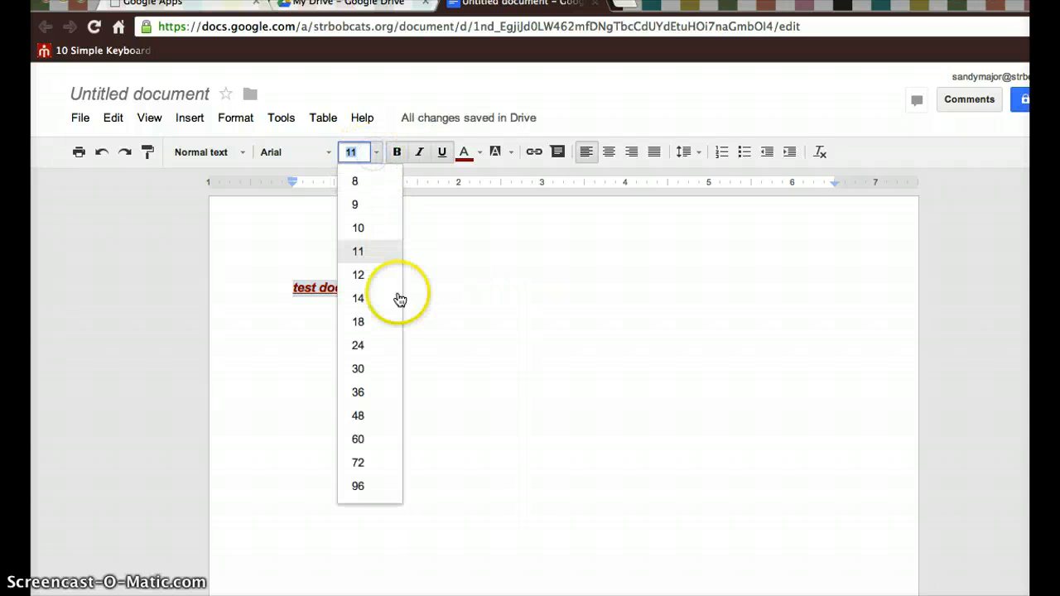
{"action": "left_click", "coordinate": [361, 394]}
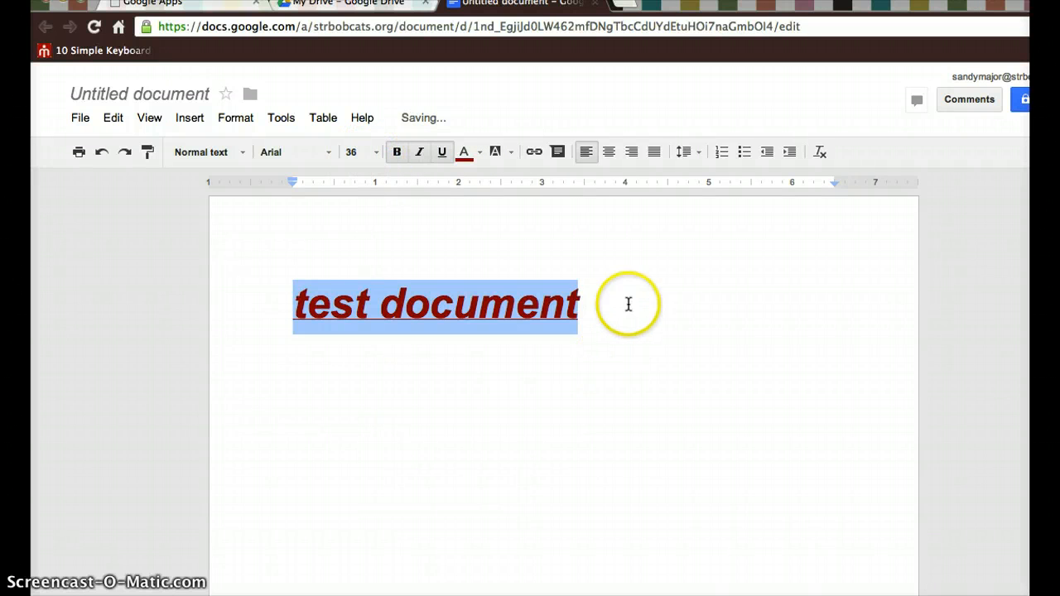
{"action": "left_click", "coordinate": [441, 154]}
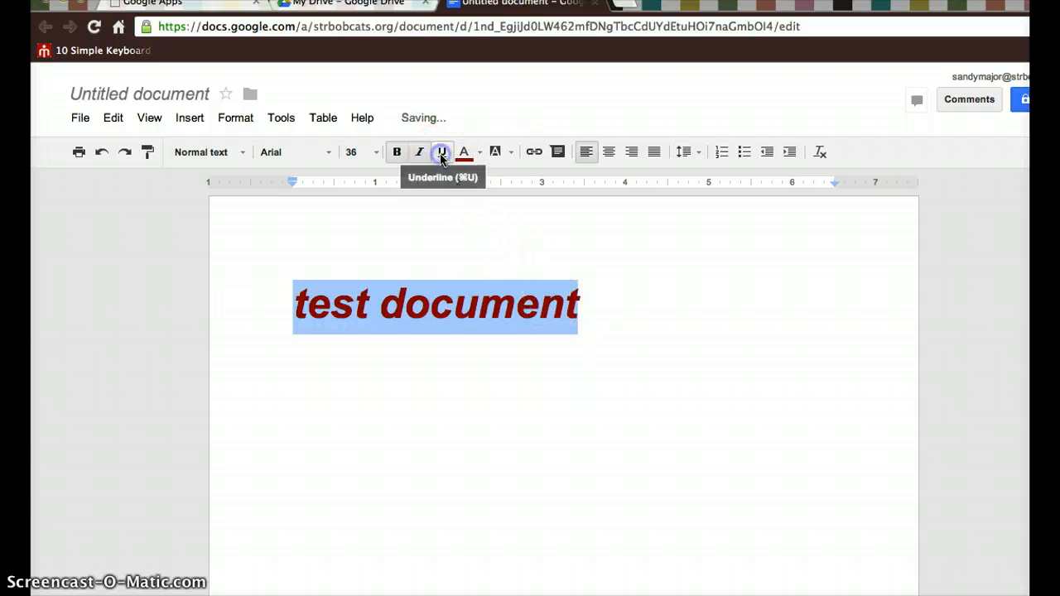
Remove the italics from the "test document" text and center the line on the page.
{"action": "left_click", "coordinate": [419, 152]}
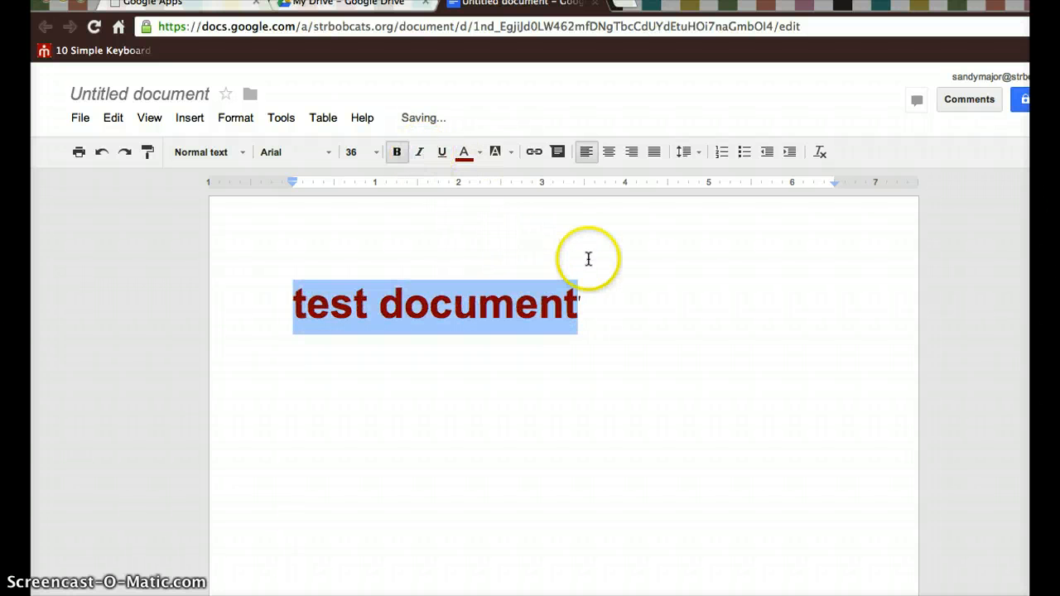
{"action": "left_click", "coordinate": [607, 153]}
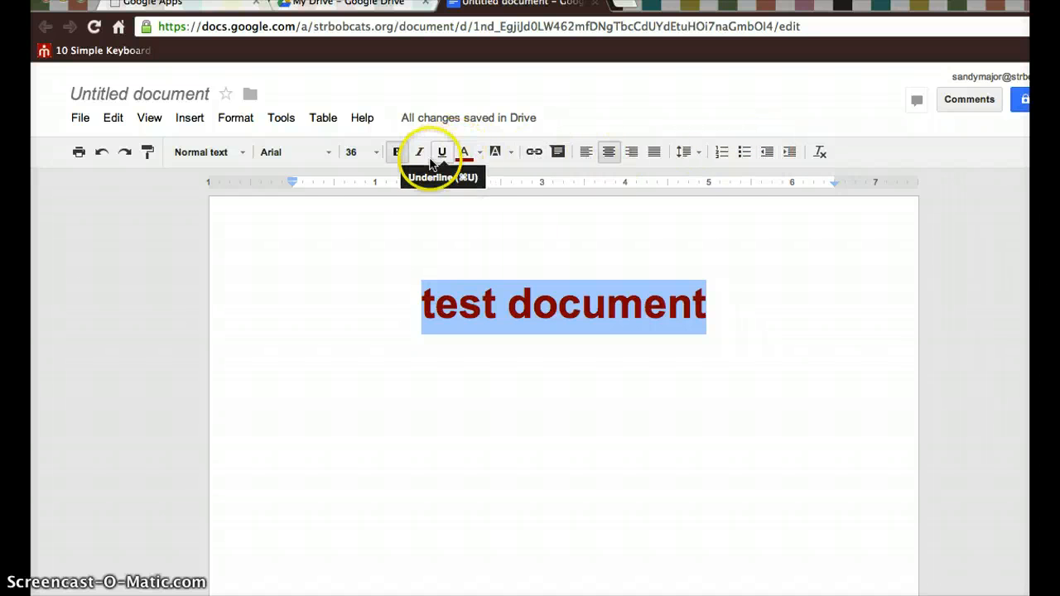
Try Georgia on the "test document" line and settle on Times New Roman as its font.
{"action": "left_click", "coordinate": [225, 153]}
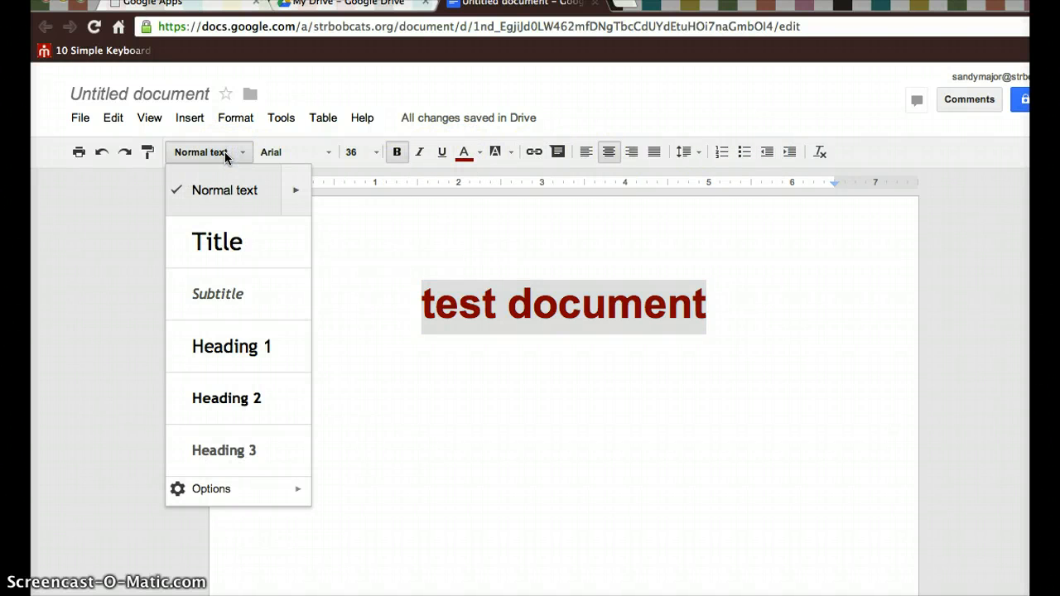
{"action": "left_click", "coordinate": [307, 156]}
{"action": "left_click", "coordinate": [307, 152]}
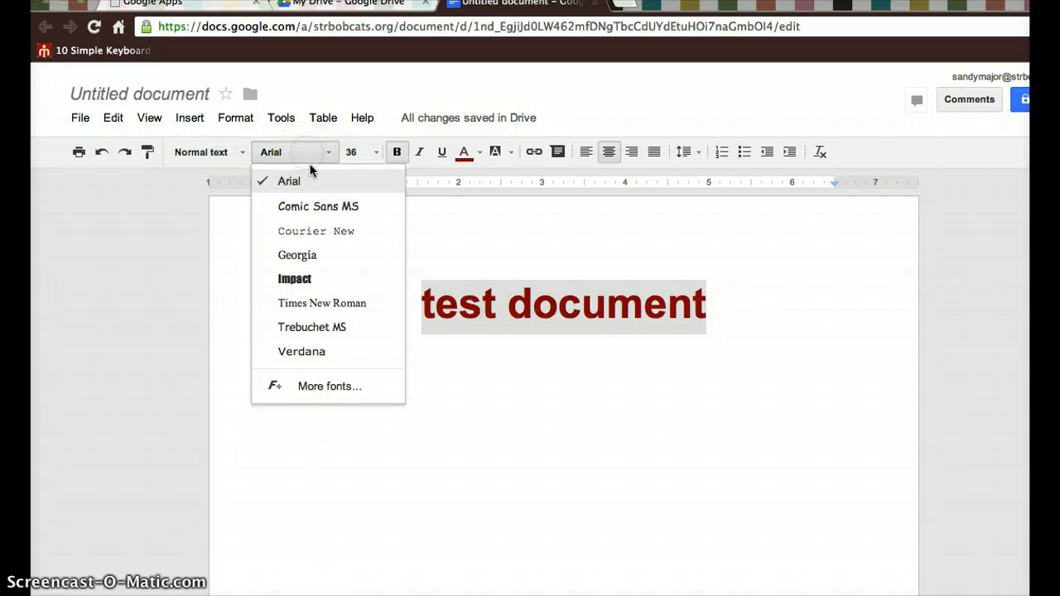
{"action": "left_click", "coordinate": [303, 256]}
{"action": "left_click", "coordinate": [285, 156]}
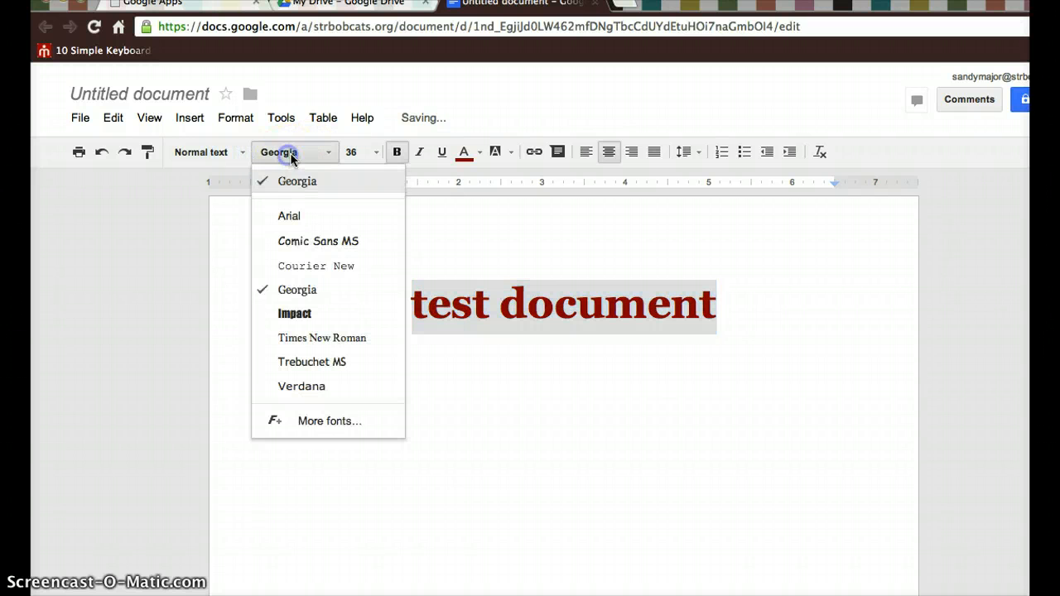
{"action": "left_click", "coordinate": [317, 338]}
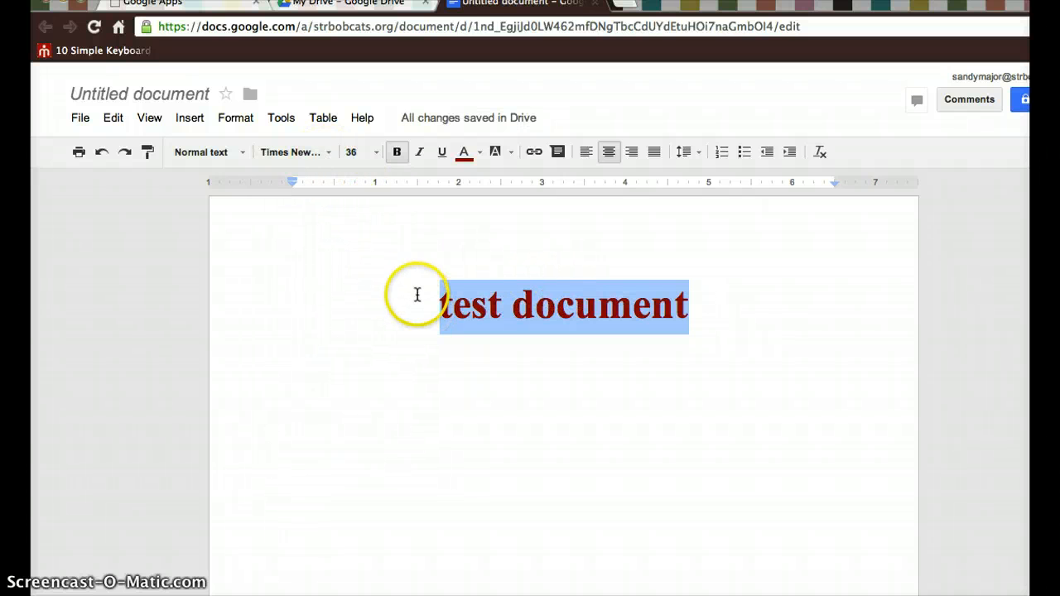
Rename the untitled document as "first document" and deselect the text in its body.
{"action": "left_click", "coordinate": [164, 94]}
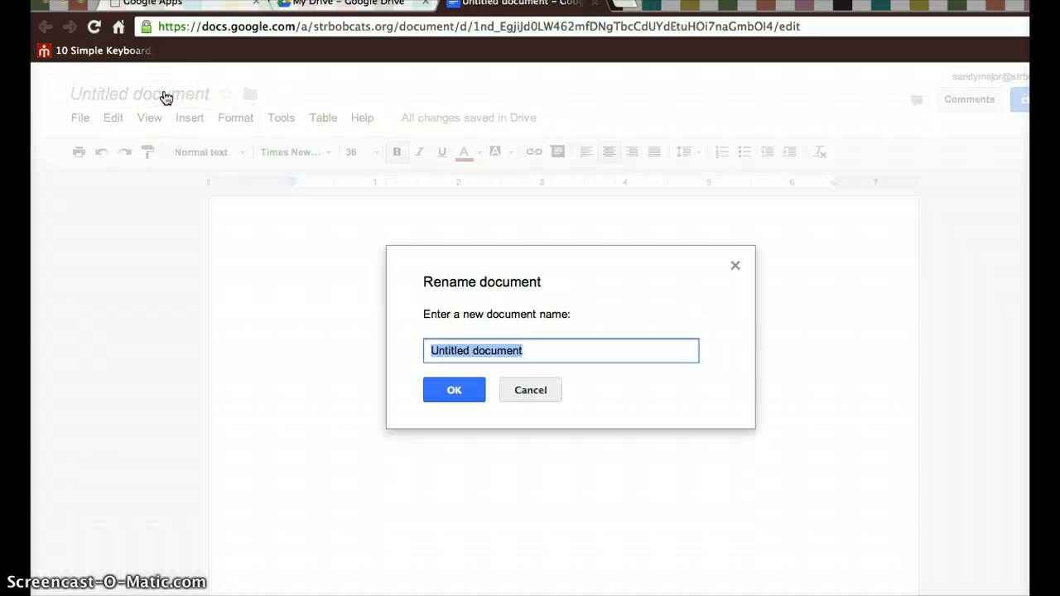
{"action": "type", "text": "firs"}
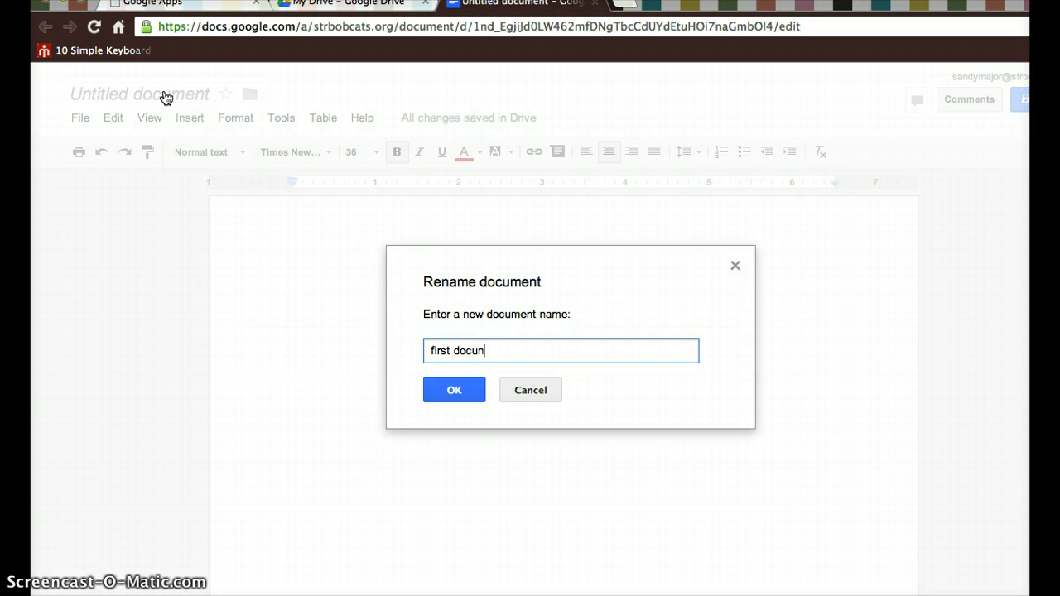
{"action": "left_click", "coordinate": [454, 390]}
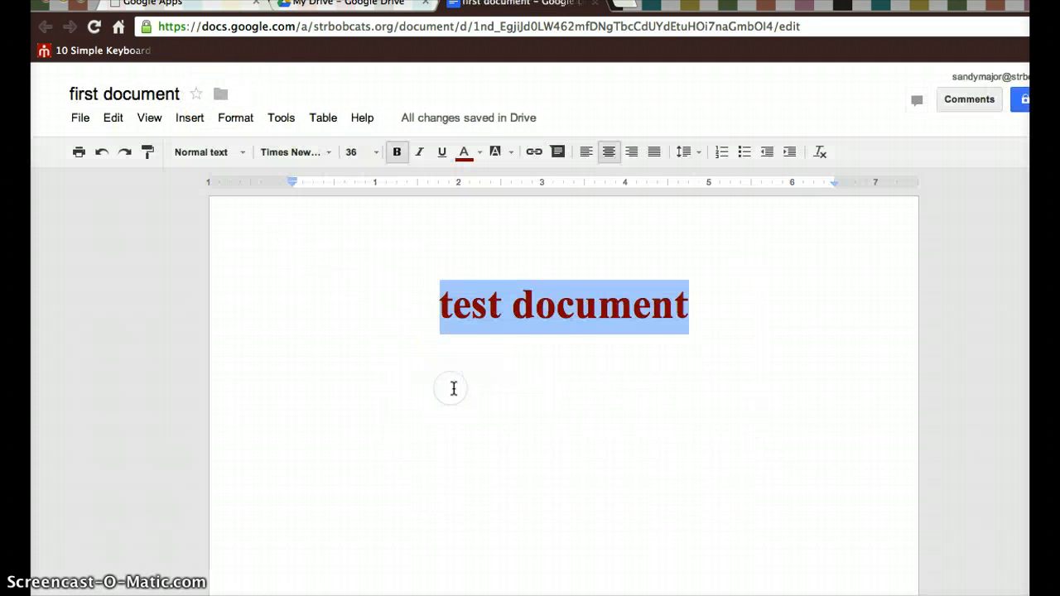
{"action": "left_click", "coordinate": [439, 307]}
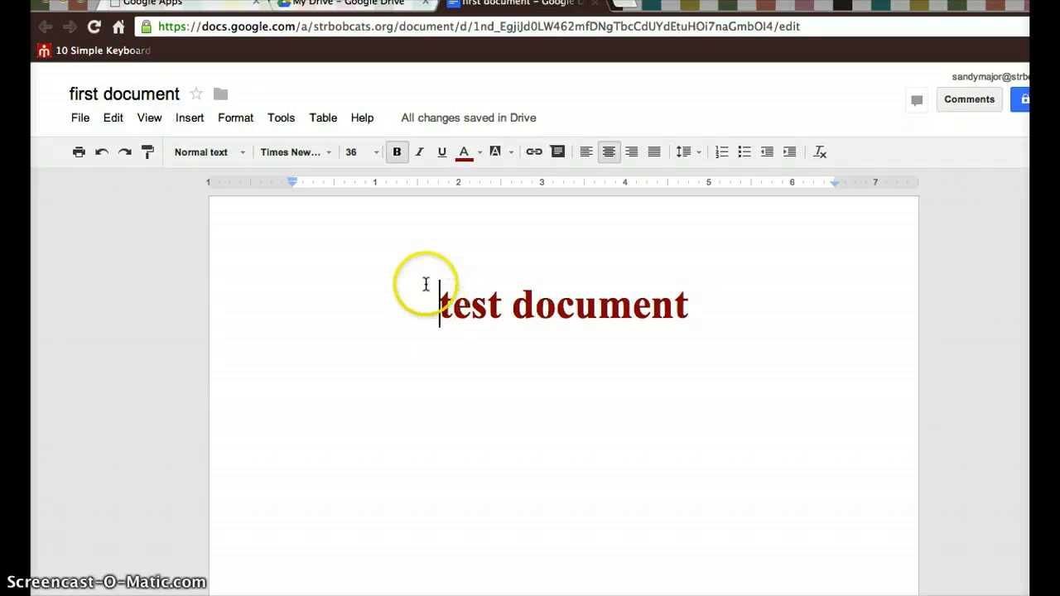
{"action": "left_click", "coordinate": [124, 96]}
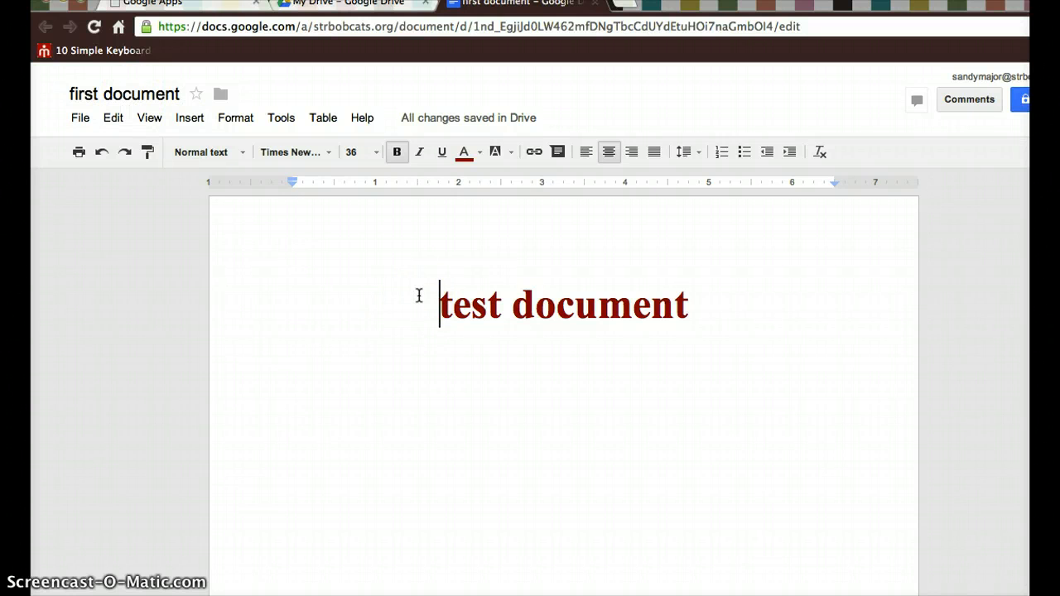
{"action": "left_click", "coordinate": [406, 265]}
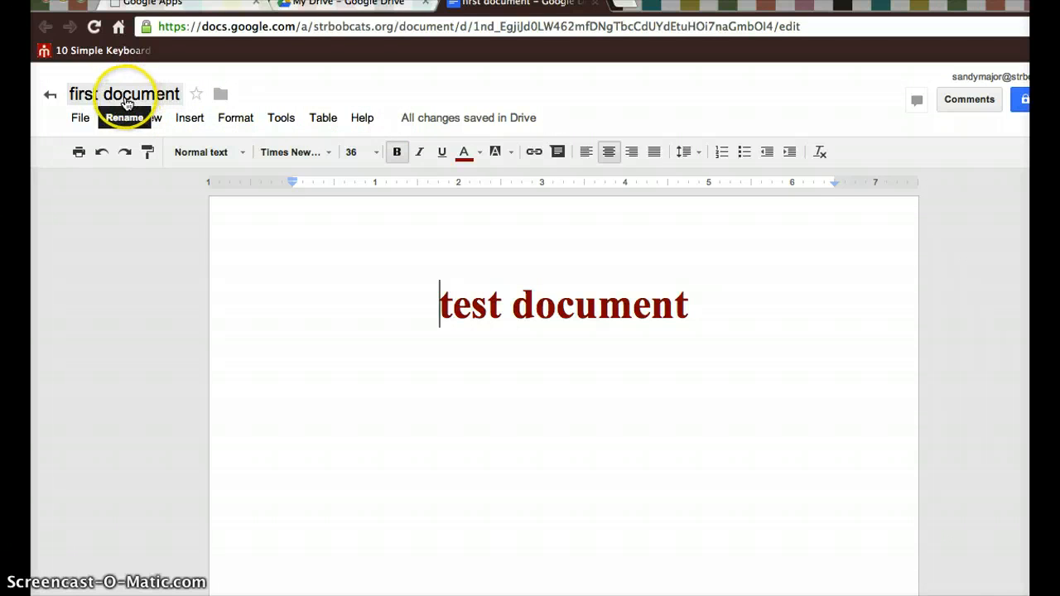
Return to the Google Drive file list and dismiss the "Meet your Drive" banner.
{"action": "left_click", "coordinate": [49, 101]}
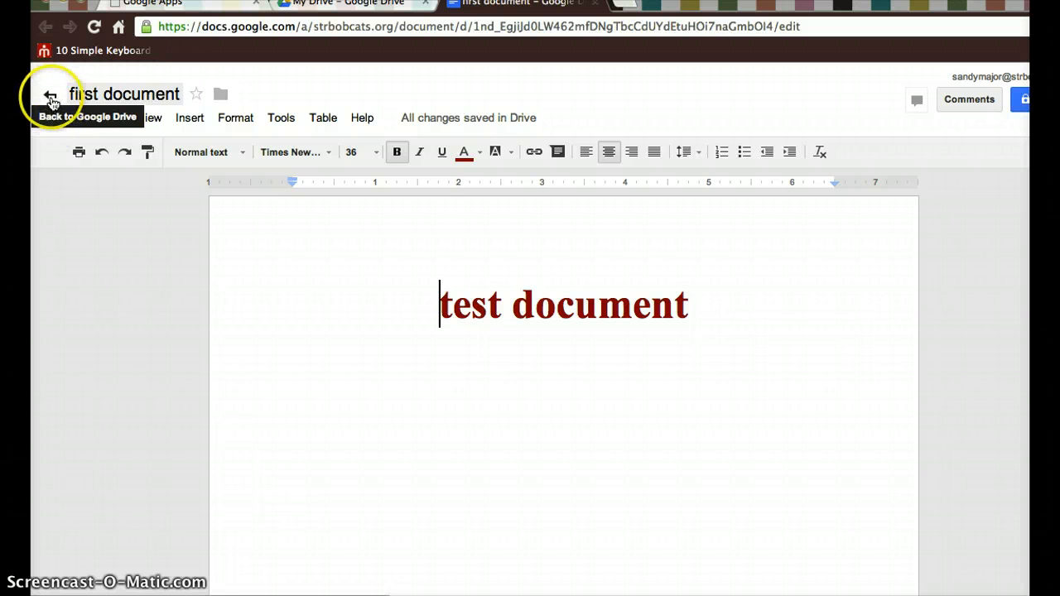
{"action": "left_click", "coordinate": [51, 99]}
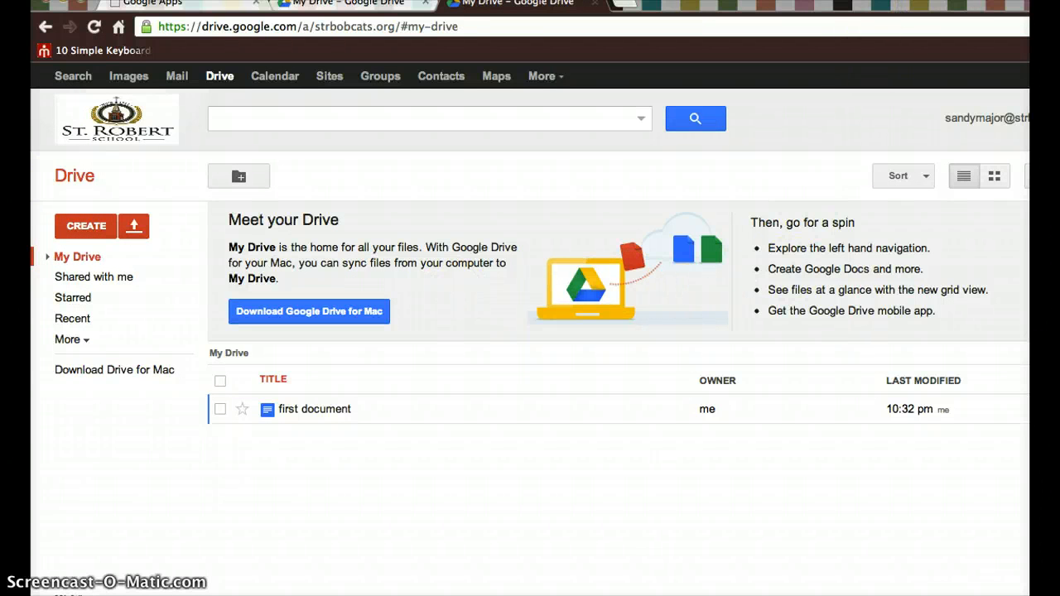
{"action": "left_click_drag", "start_coordinate": [580, 1], "coordinate": [462, 0]}
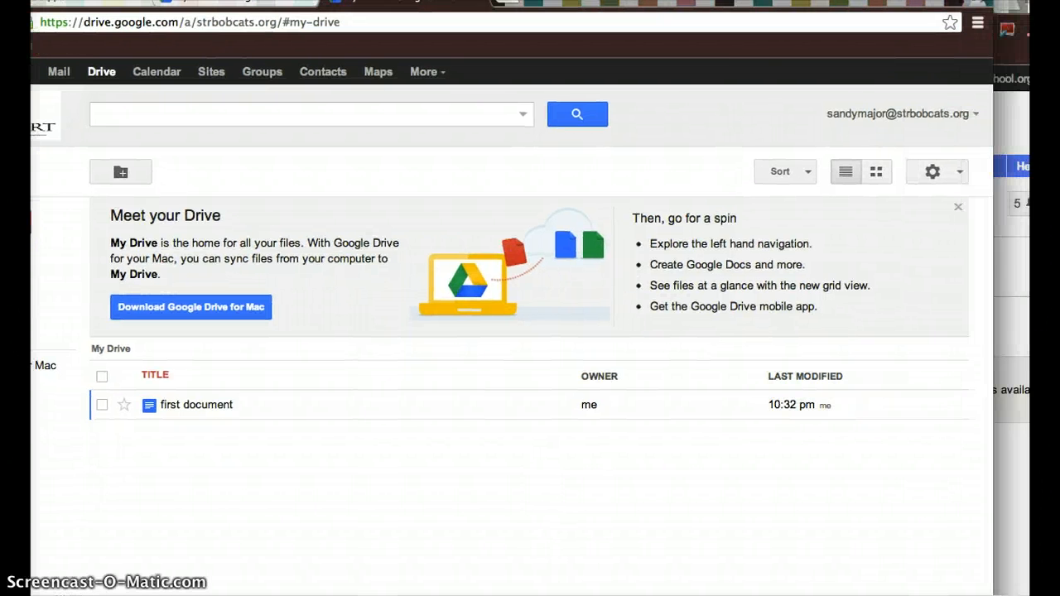
{"action": "left_click", "coordinate": [956, 207]}
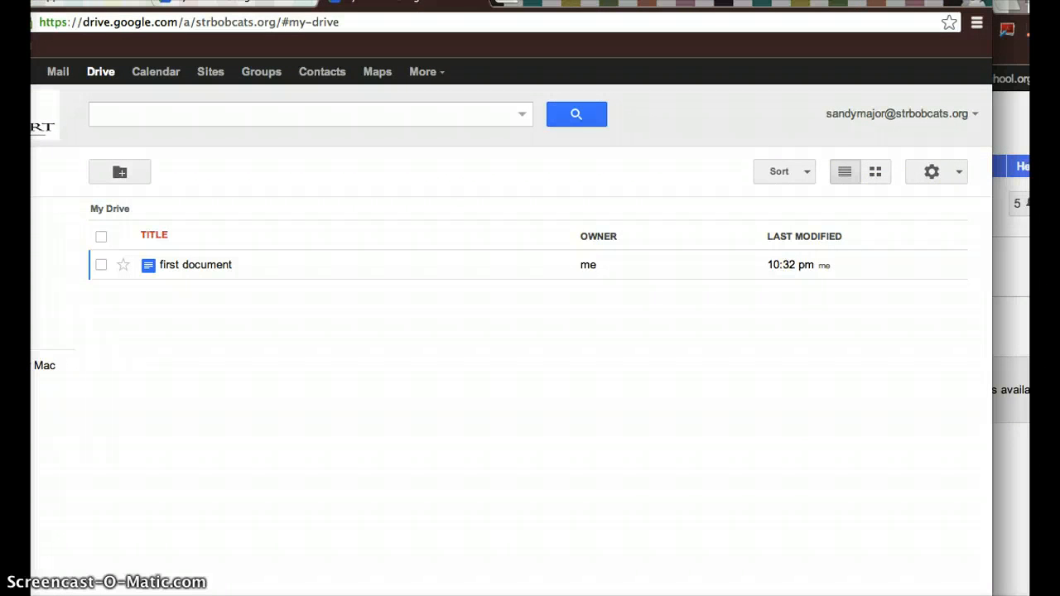
{"action": "left_click_drag", "start_coordinate": [462, 2], "coordinate": [614, 19]}
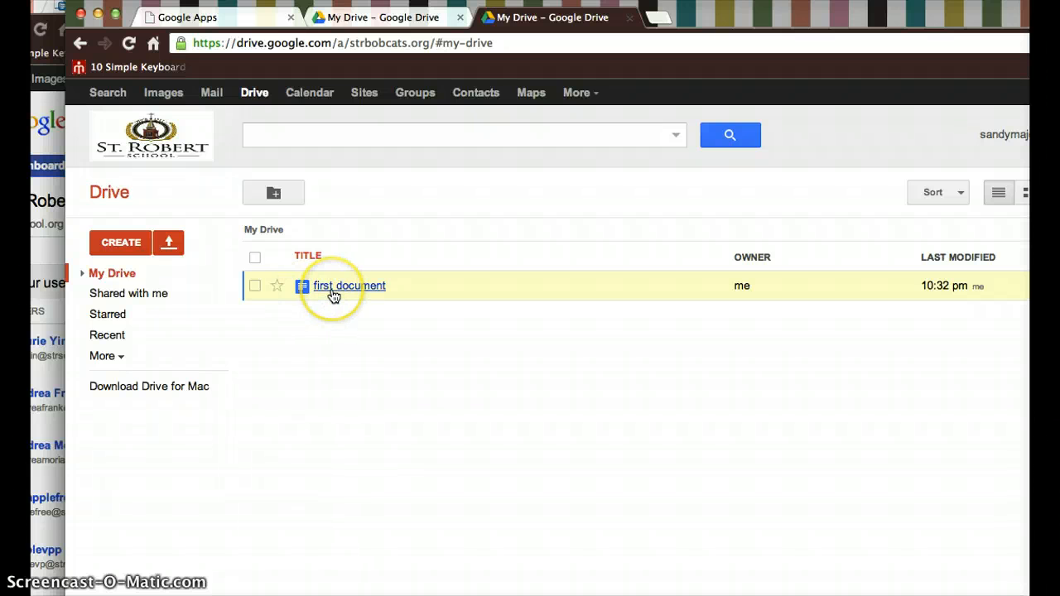
Create another text document in My Drive and enter "second document" in its body.
{"action": "left_click", "coordinate": [121, 242]}
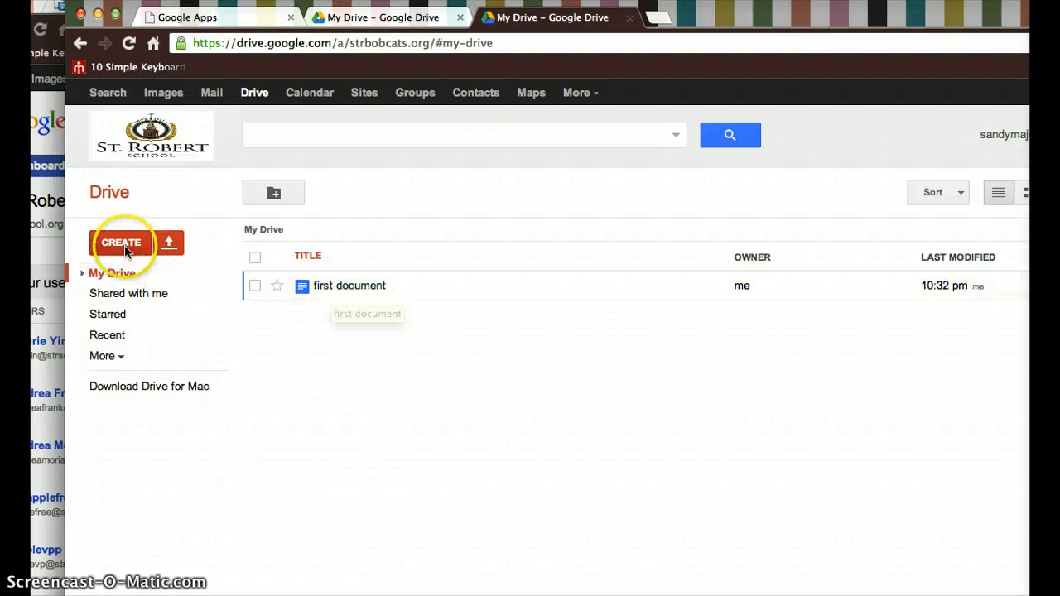
{"action": "left_click", "coordinate": [163, 321]}
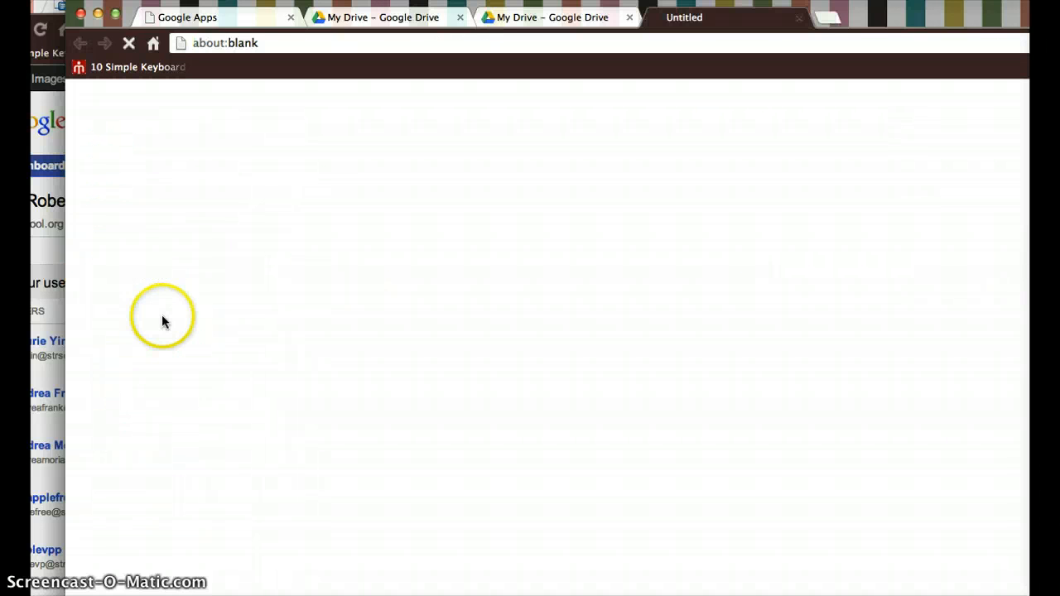
{"action": "type", "text": "second document"}
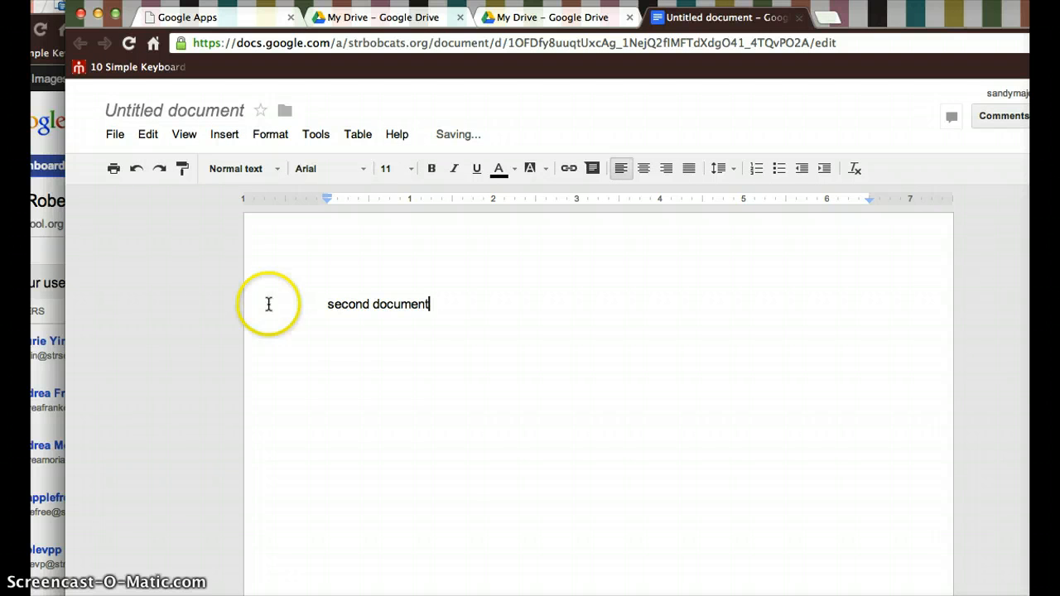
Rename the new document as "2nd document" and return to the Google Drive file list.
{"action": "left_click", "coordinate": [130, 113]}
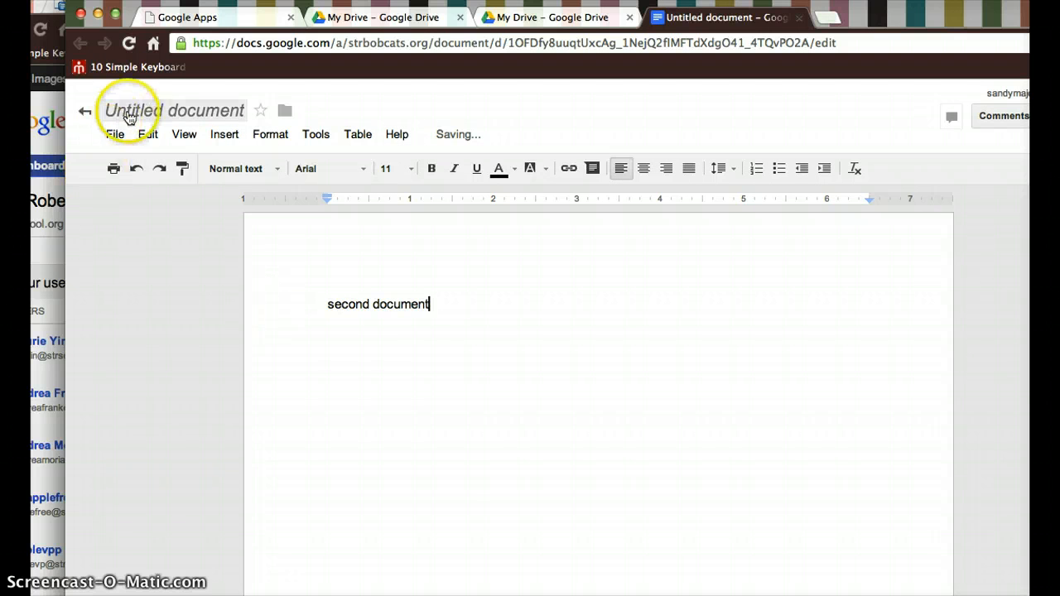
{"action": "type", "text": "2nd document"}
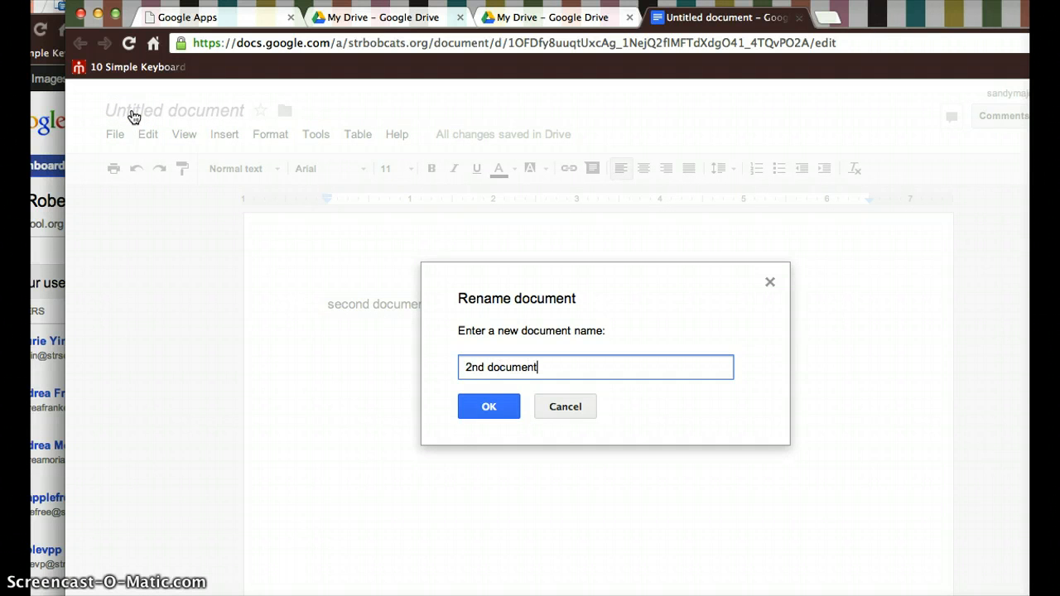
{"action": "left_click", "coordinate": [471, 406]}
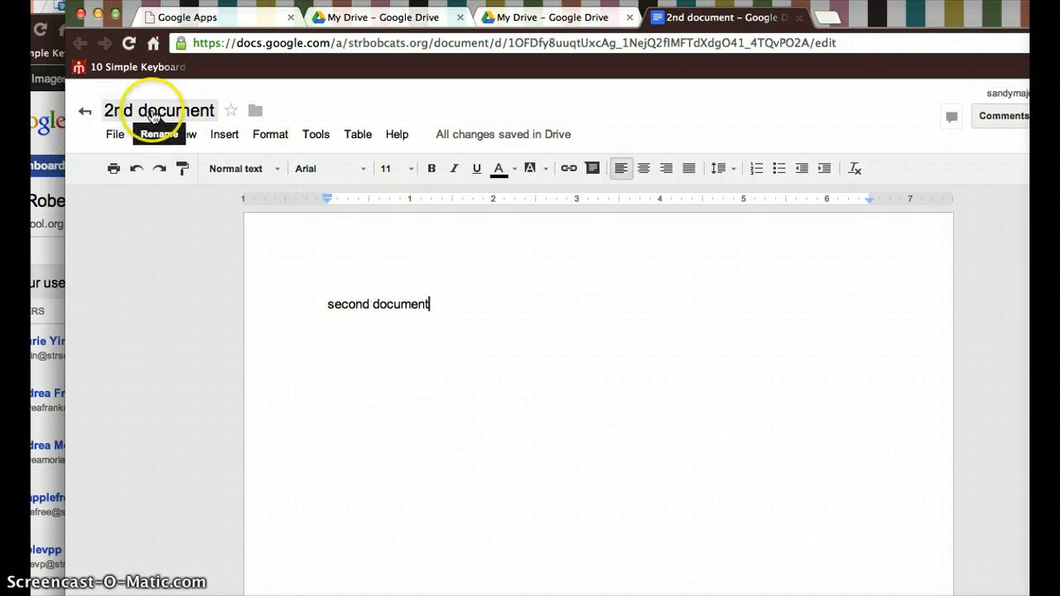
{"action": "left_click", "coordinate": [85, 111]}
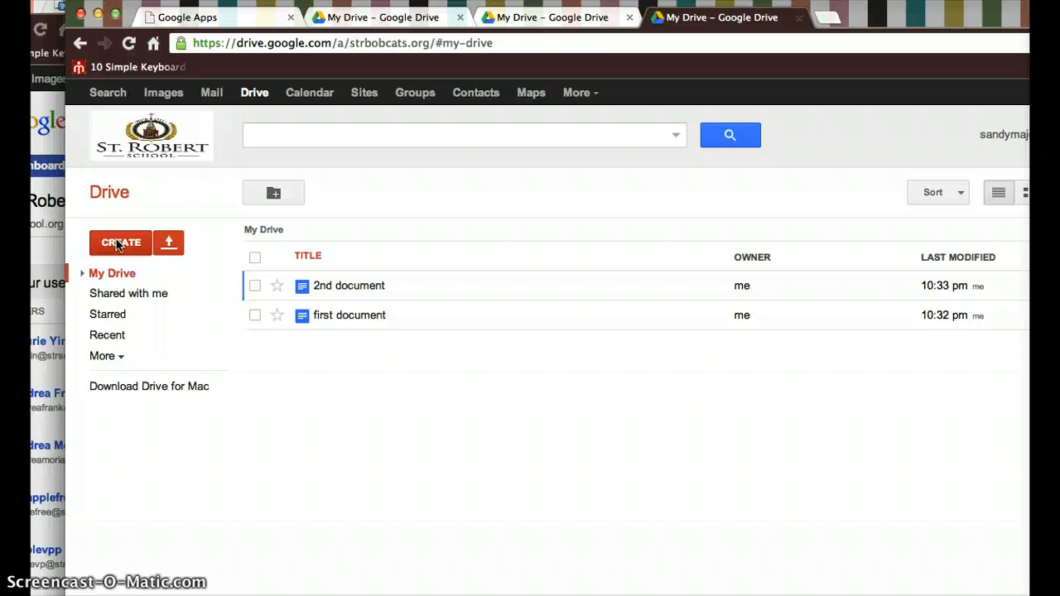
Create a new folder named "Reading Class" in My Drive.
{"action": "left_click", "coordinate": [329, 288]}
{"action": "left_click", "coordinate": [120, 242]}
{"action": "left_click", "coordinate": [355, 288]}
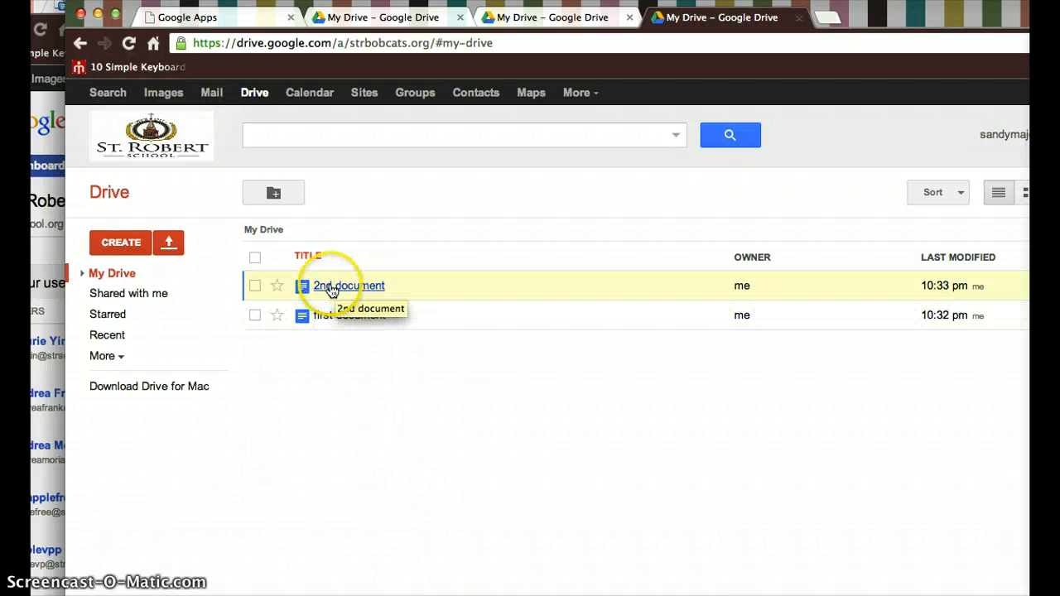
{"action": "left_click", "coordinate": [119, 244]}
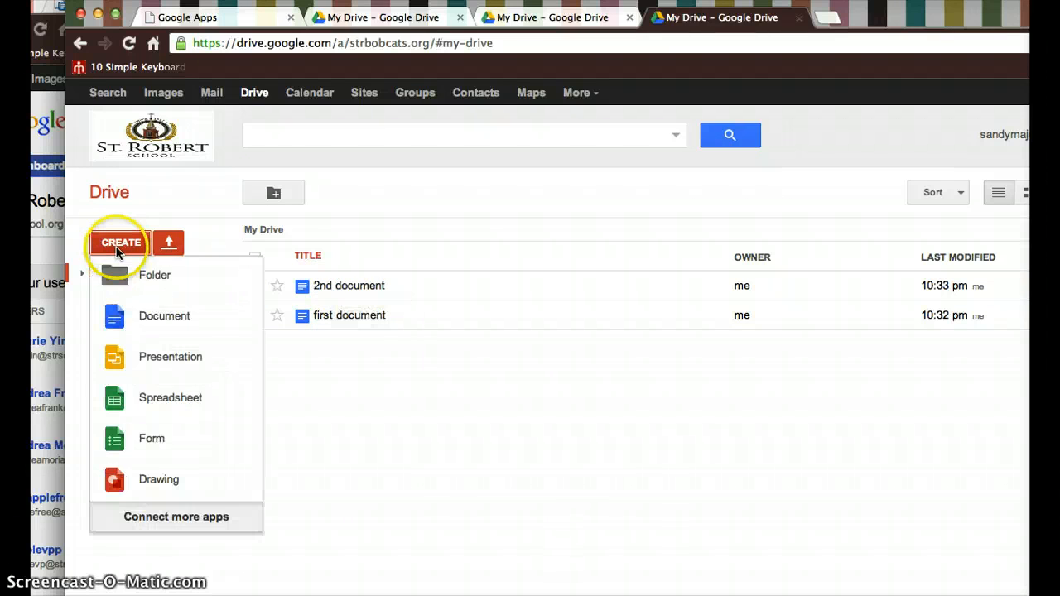
{"action": "left_click", "coordinate": [155, 277]}
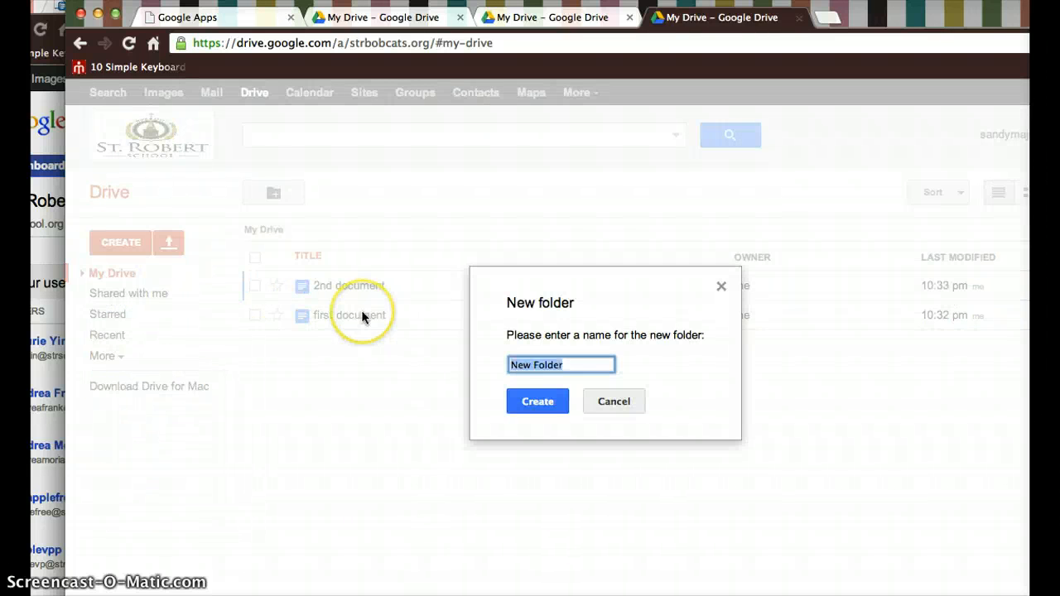
{"action": "type", "text": "Reading Class"}
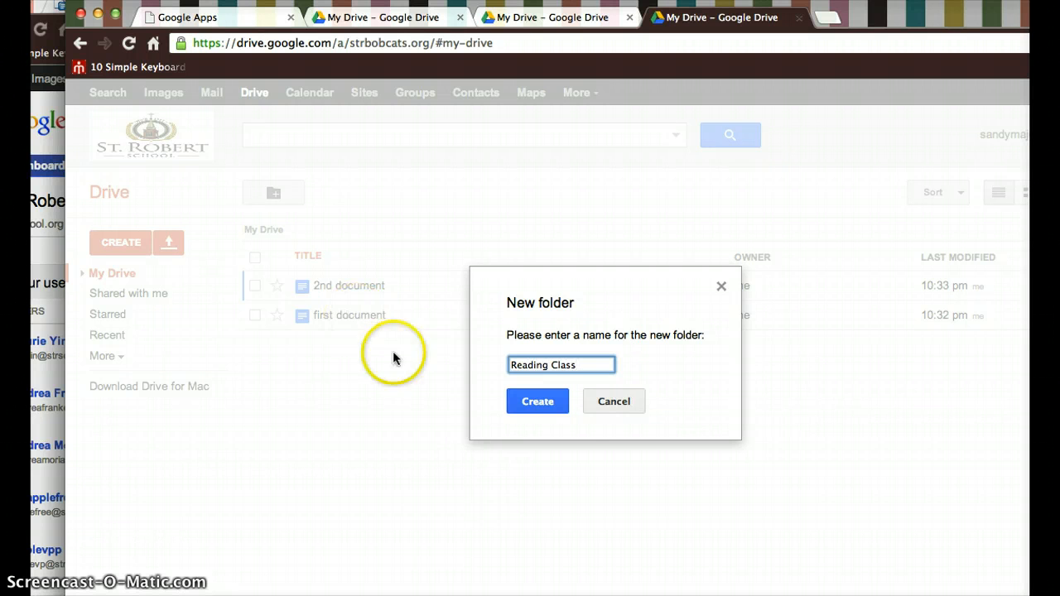
{"action": "left_click", "coordinate": [534, 402]}
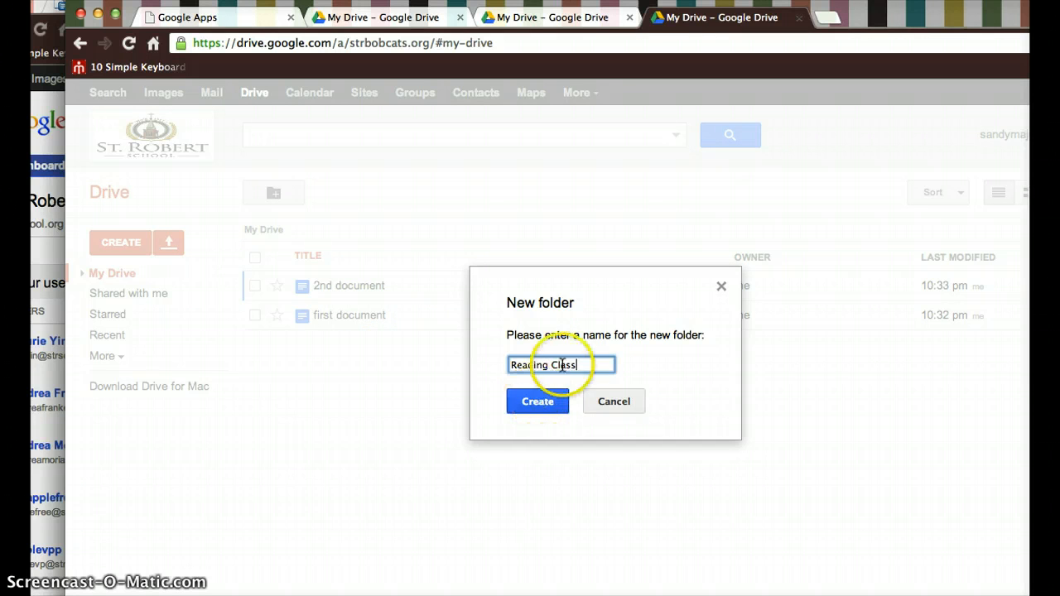
{"action": "left_click", "coordinate": [539, 402]}
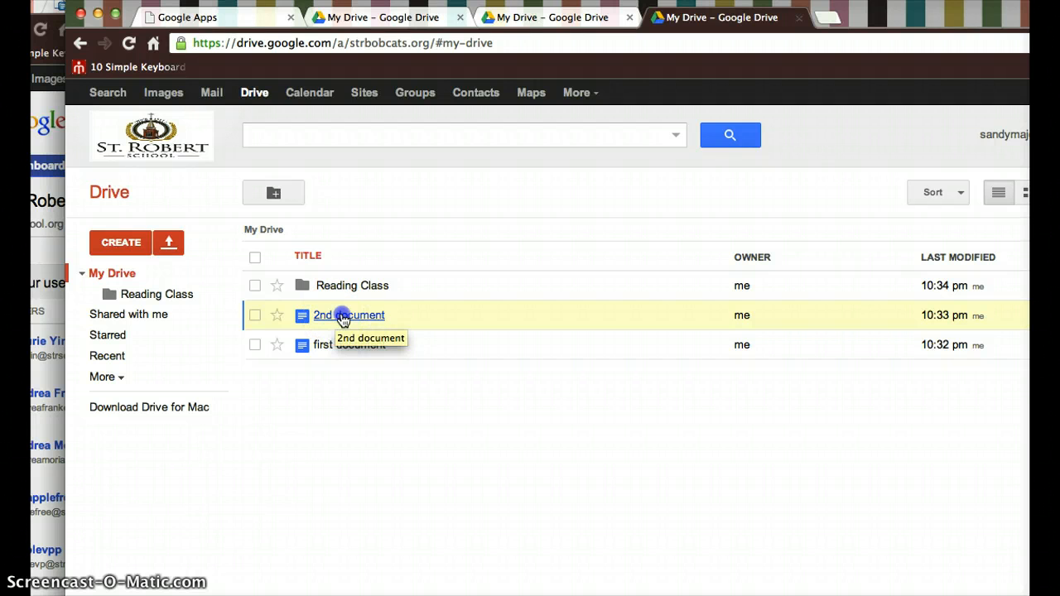
Move "2nd document" into the "Reading Class" folder and check the folder's contents, ending on My Drive.
{"action": "left_click_drag", "start_coordinate": [343, 321], "coordinate": [342, 291]}
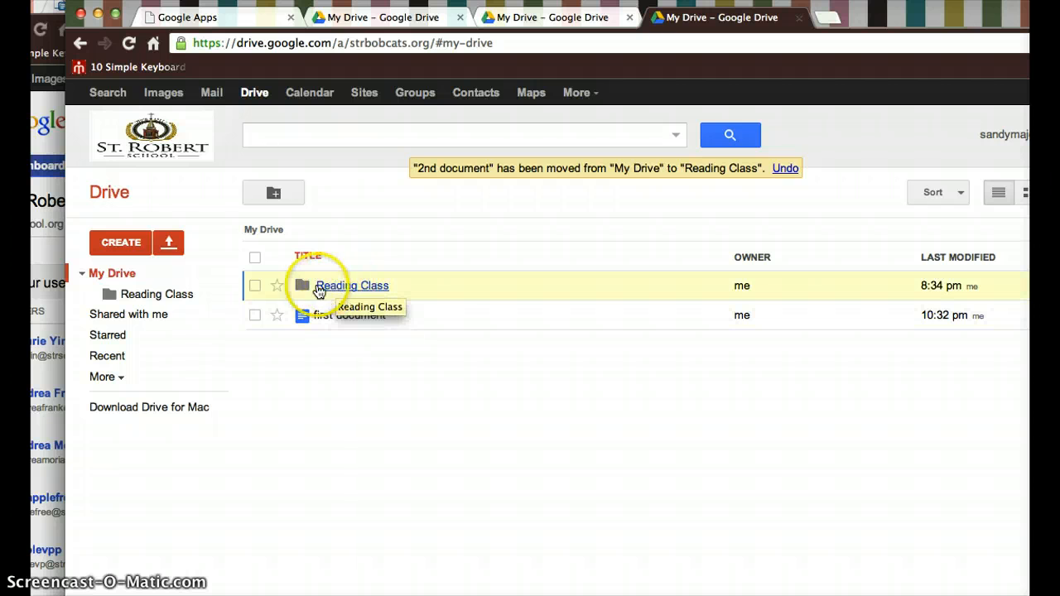
{"action": "left_click", "coordinate": [161, 296]}
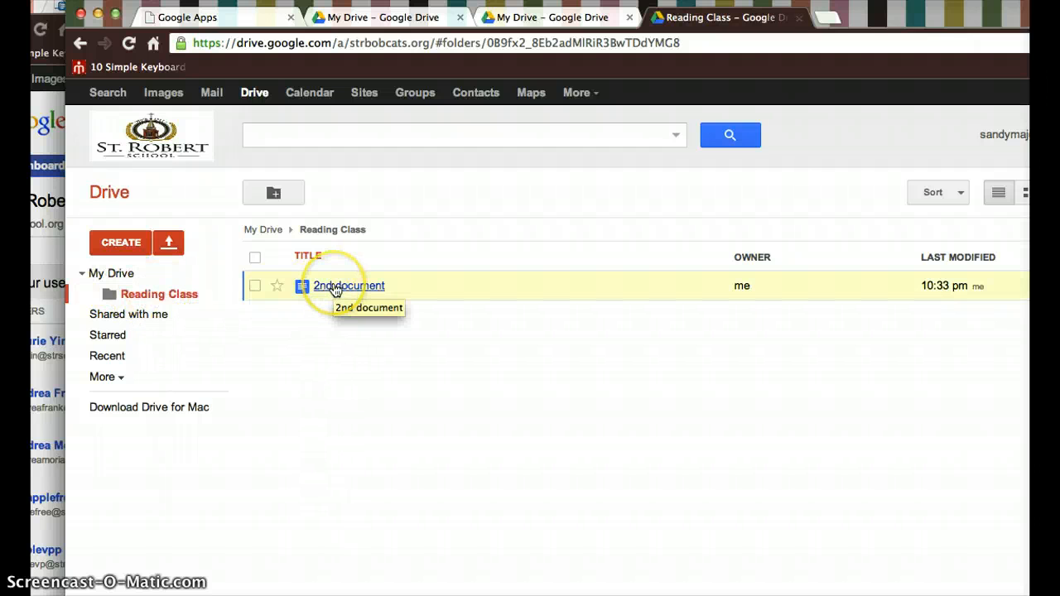
{"action": "left_click", "coordinate": [114, 274]}
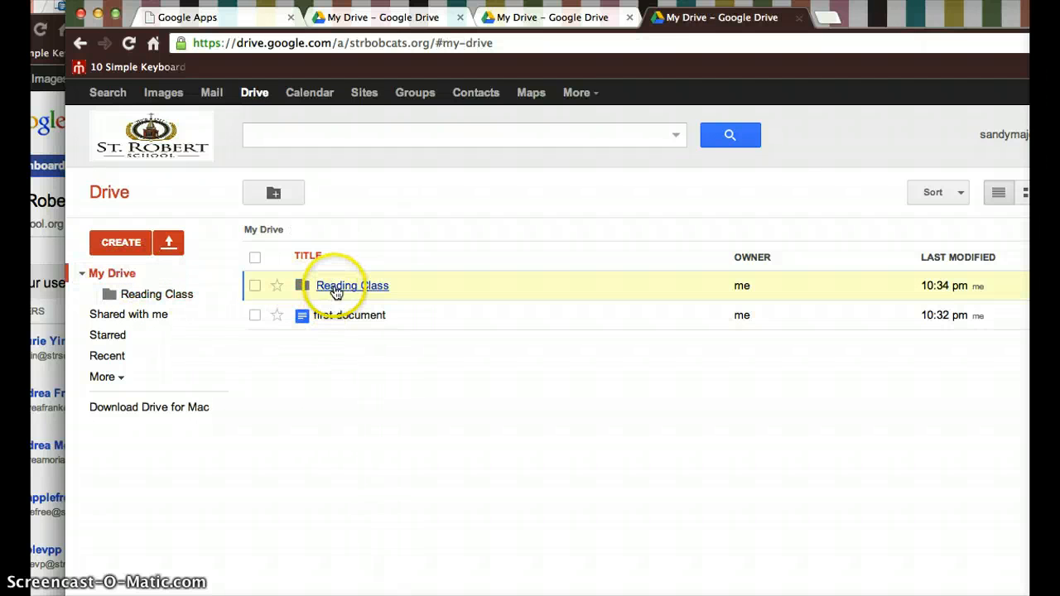
{"action": "left_click", "coordinate": [336, 288]}
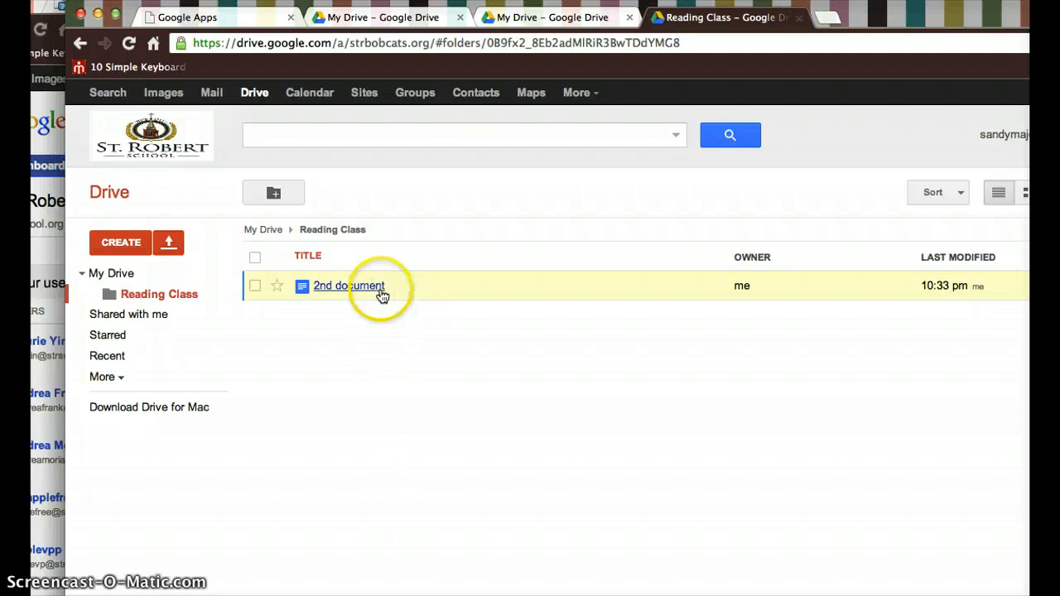
{"action": "left_click", "coordinate": [114, 274]}
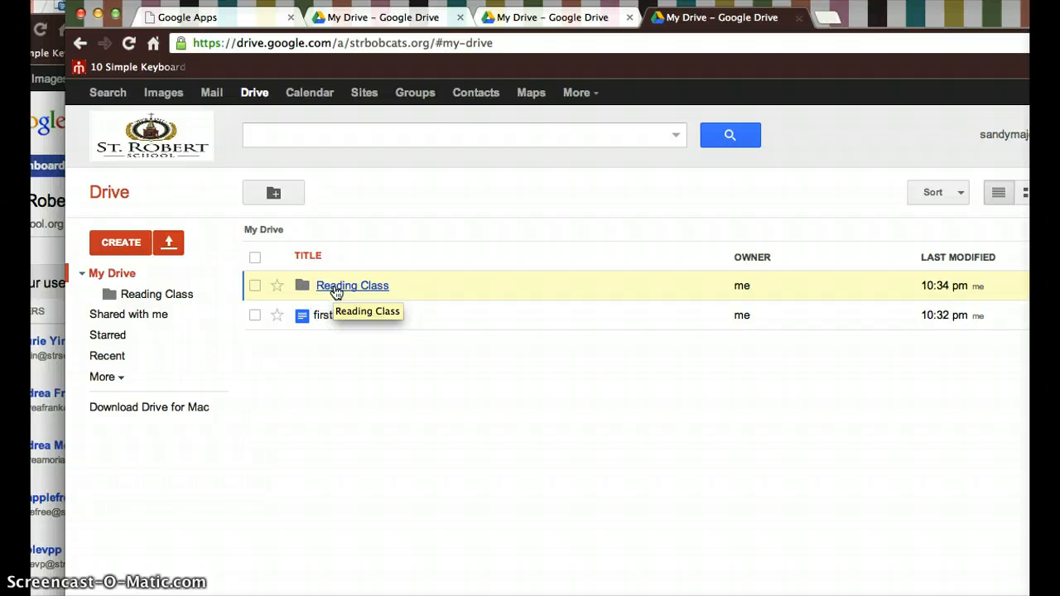
{"action": "left_click", "coordinate": [254, 316]}
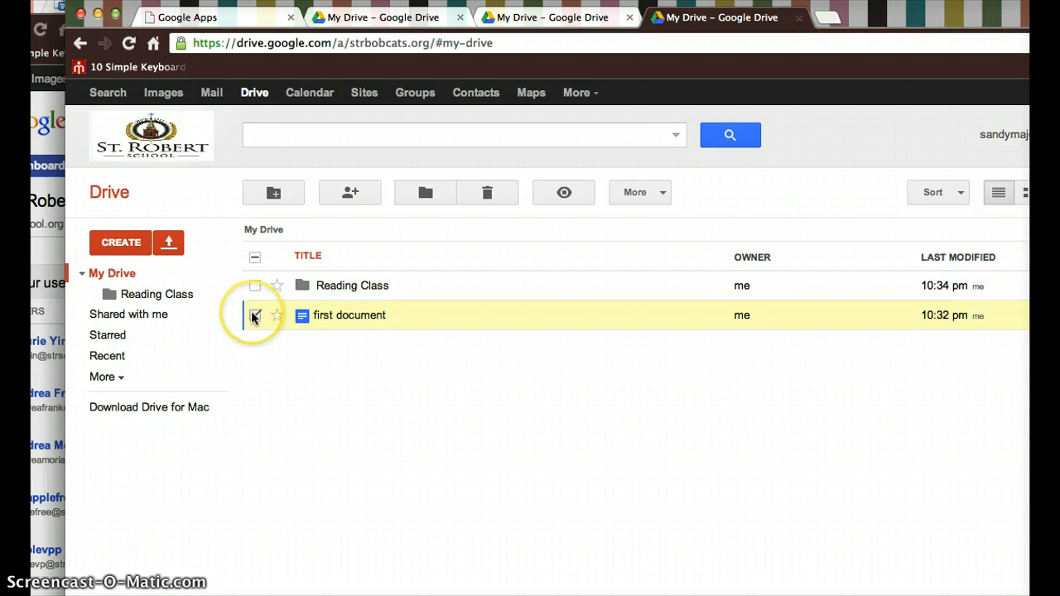
{"action": "left_click", "coordinate": [254, 285]}
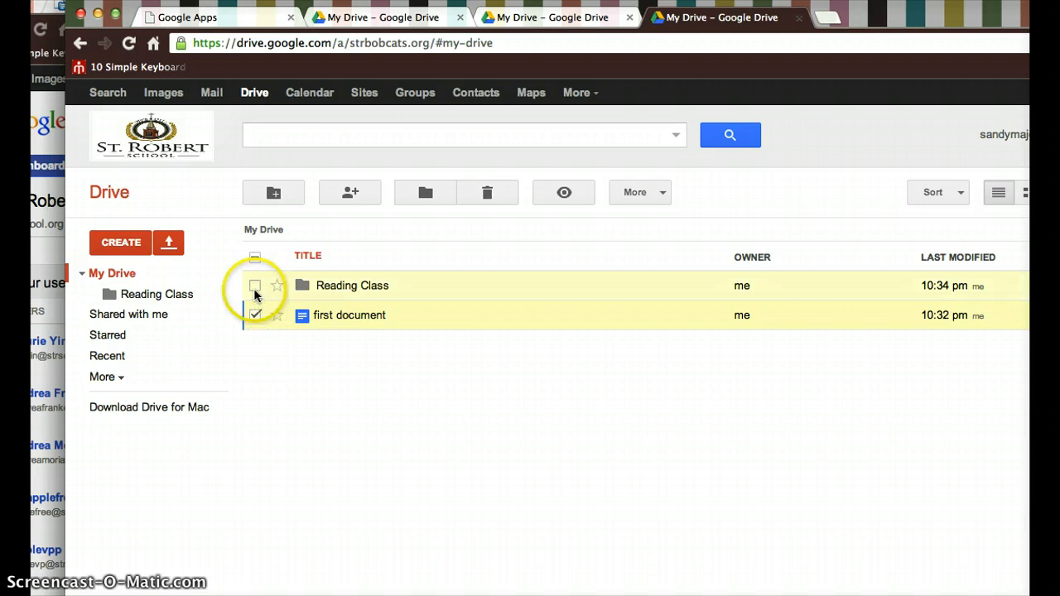
{"action": "left_click", "coordinate": [255, 284]}
{"action": "left_click", "coordinate": [254, 315]}
{"action": "left_click", "coordinate": [255, 315]}
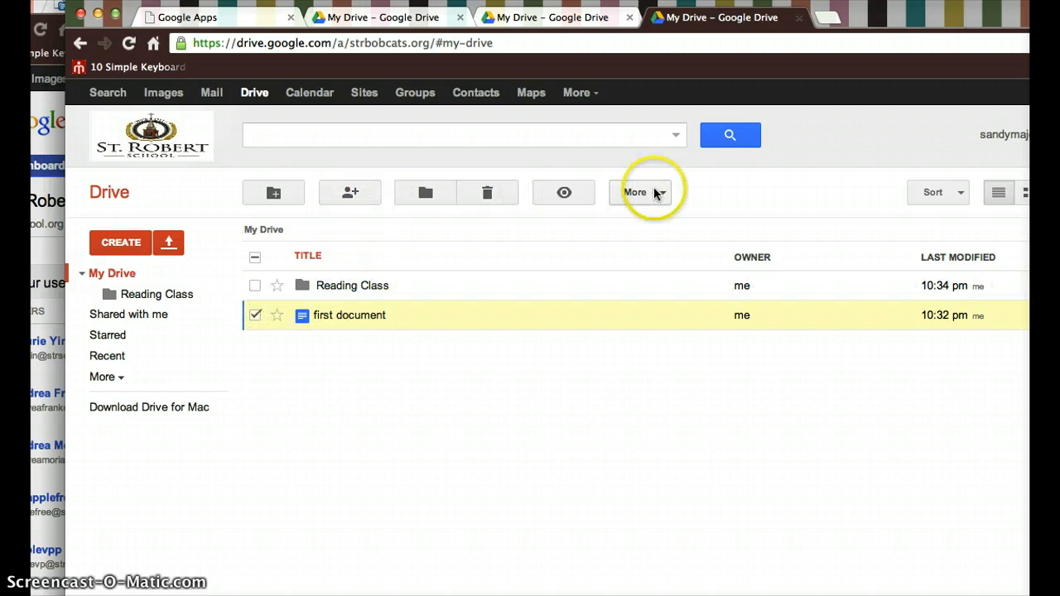
{"action": "left_click", "coordinate": [255, 315]}
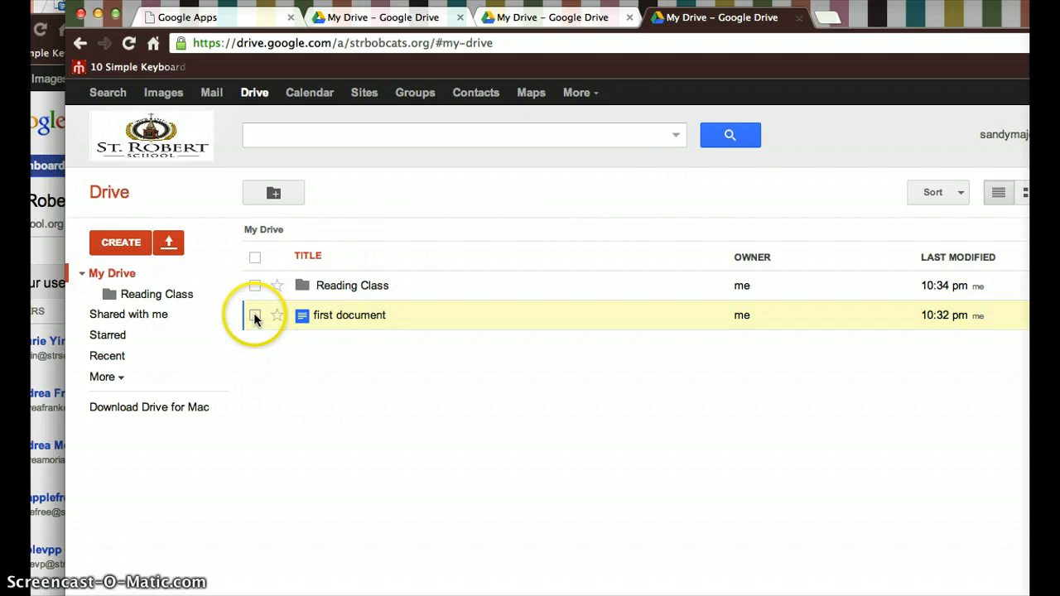
Preview "first document" from the My Drive file list and close the preview.
{"action": "left_click", "coordinate": [254, 315]}
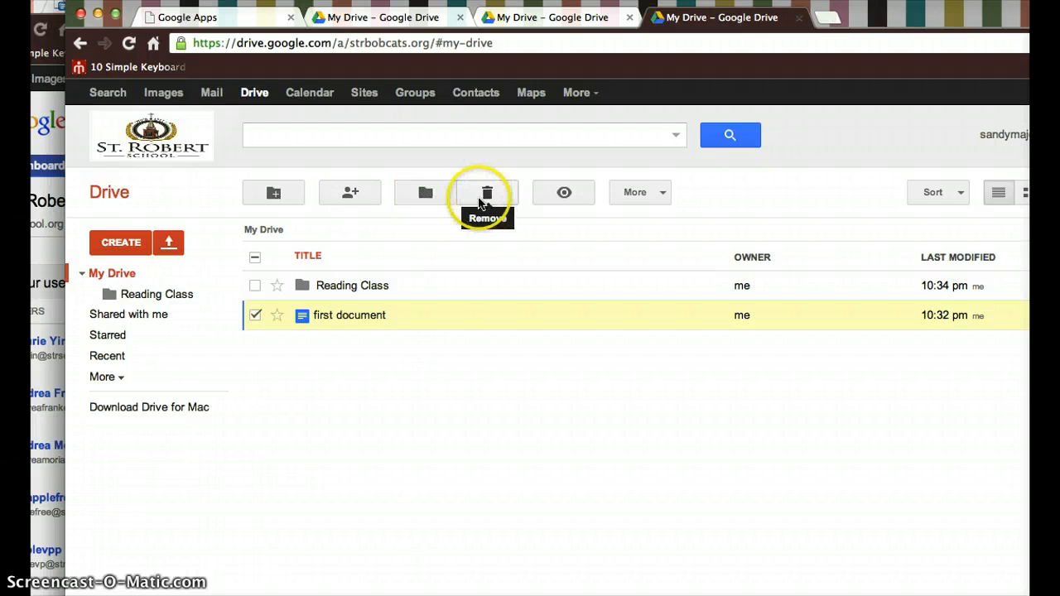
{"action": "left_click", "coordinate": [568, 196]}
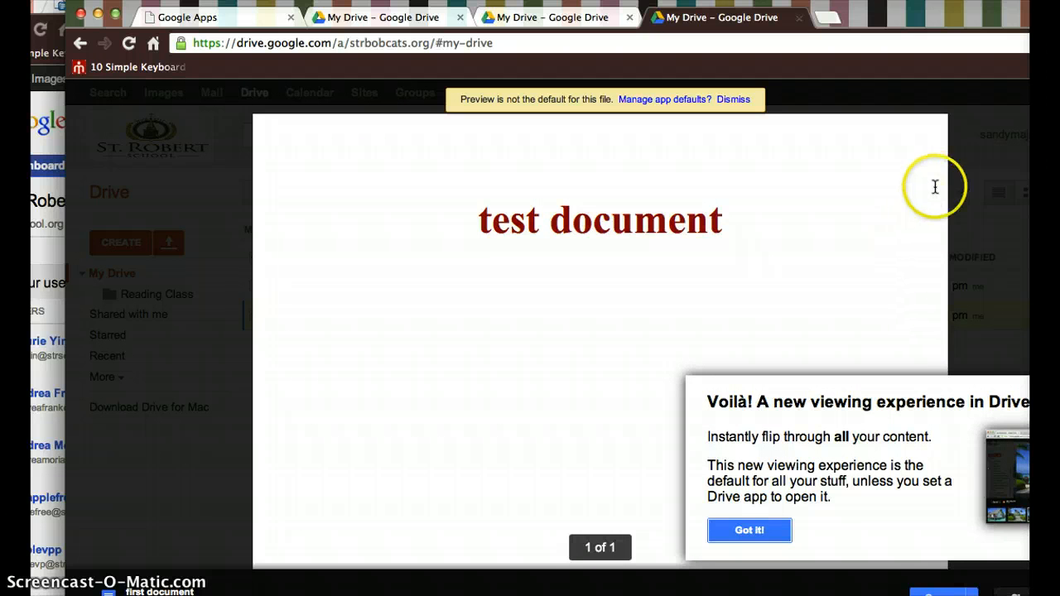
{"action": "left_click", "coordinate": [965, 315]}
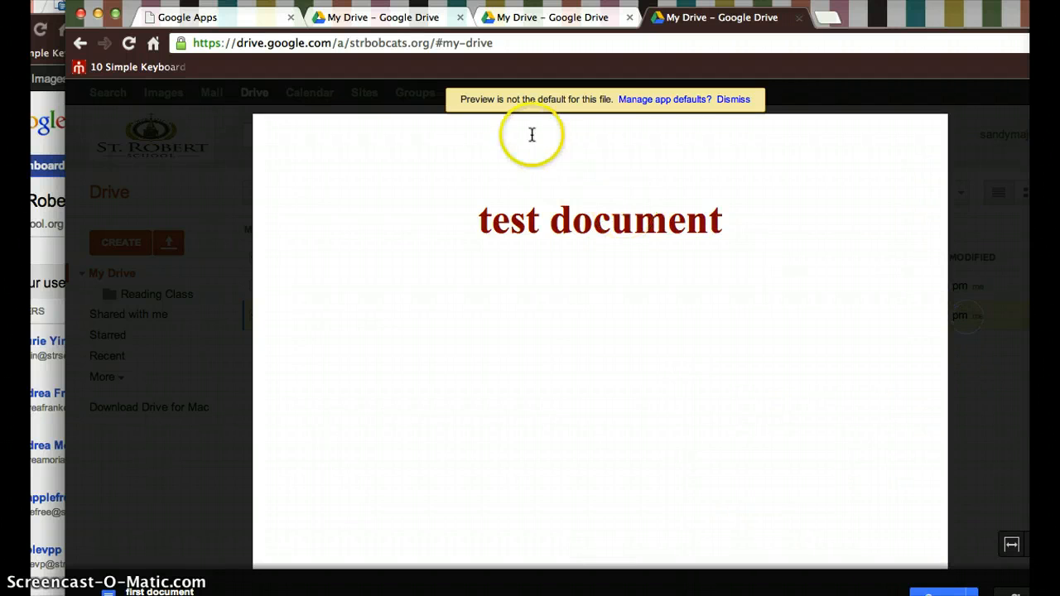
{"action": "scroll", "coordinate": [853, 150], "scroll_direction": "down", "scroll_amount": 3}
{"action": "scroll", "coordinate": [853, 150], "scroll_direction": "up", "scroll_amount": 3}
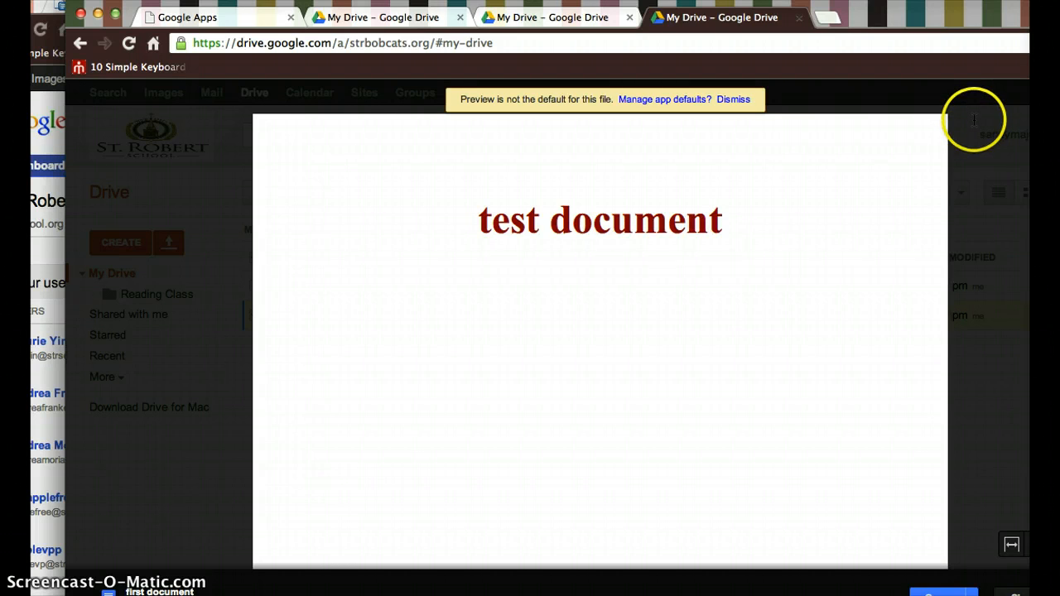
{"action": "left_click_drag", "start_coordinate": [882, 15], "coordinate": [742, 13]}
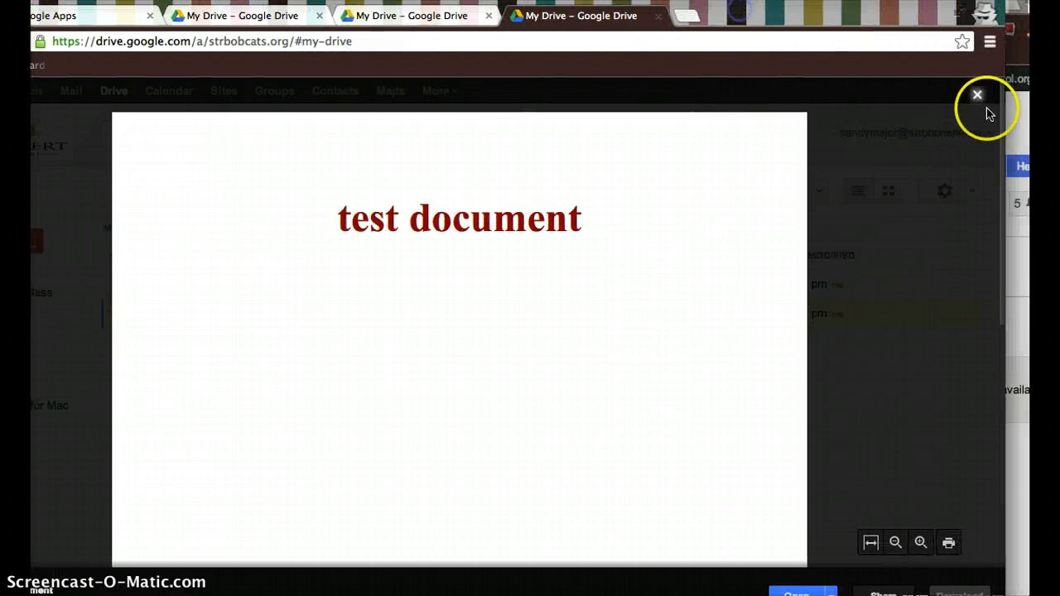
{"action": "left_click", "coordinate": [977, 96]}
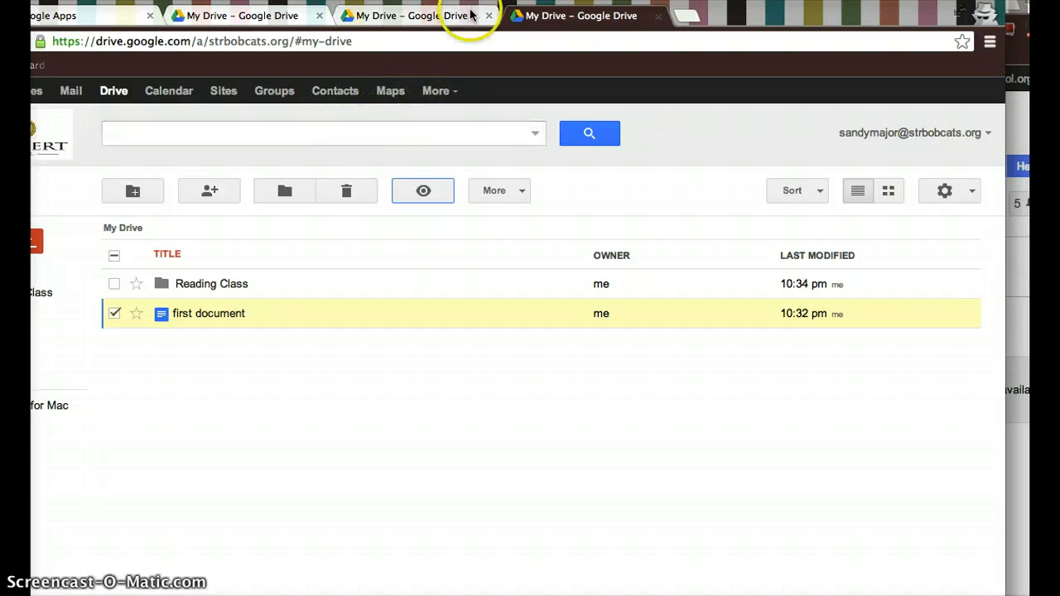
{"action": "left_click_drag", "start_coordinate": [792, 12], "coordinate": [861, 1]}
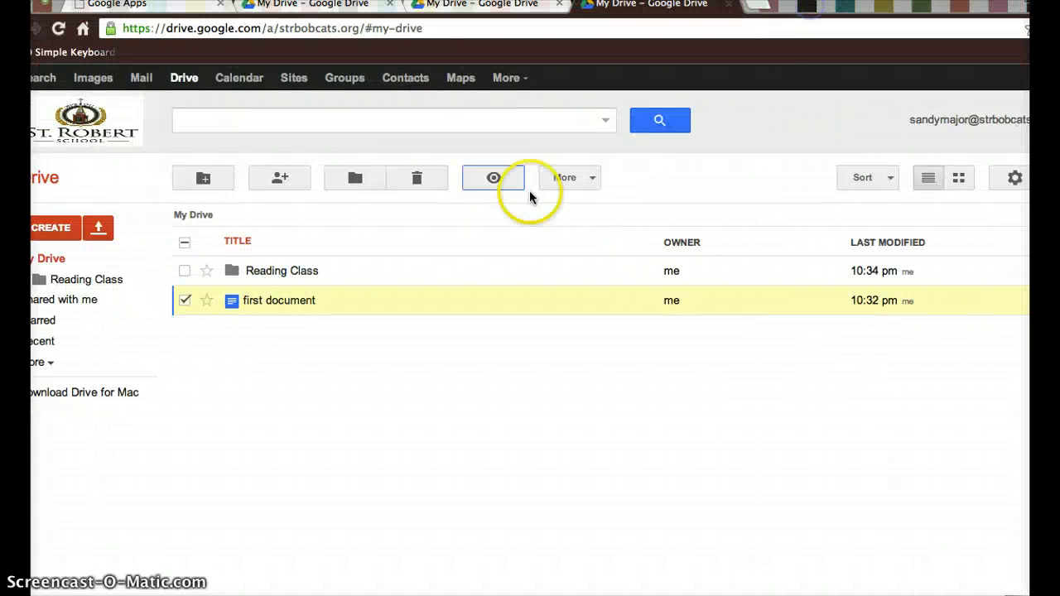
{"action": "left_click", "coordinate": [592, 180]}
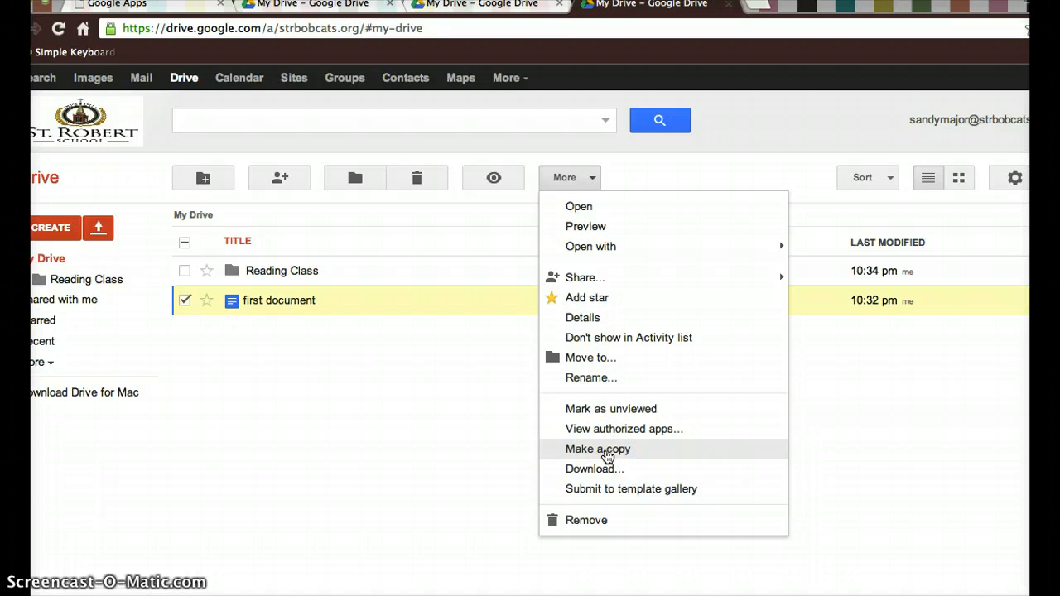
{"action": "left_click_drag", "start_coordinate": [607, 456], "coordinate": [267, 275]}
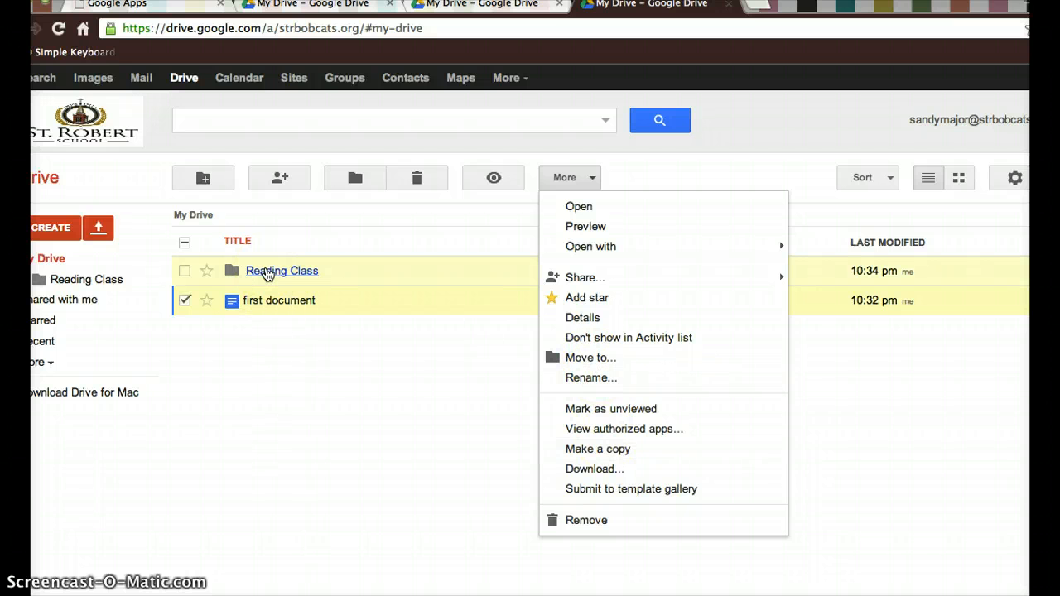
{"action": "left_click_drag", "start_coordinate": [298, 240], "coordinate": [365, 183]}
{"action": "left_click", "coordinate": [365, 184]}
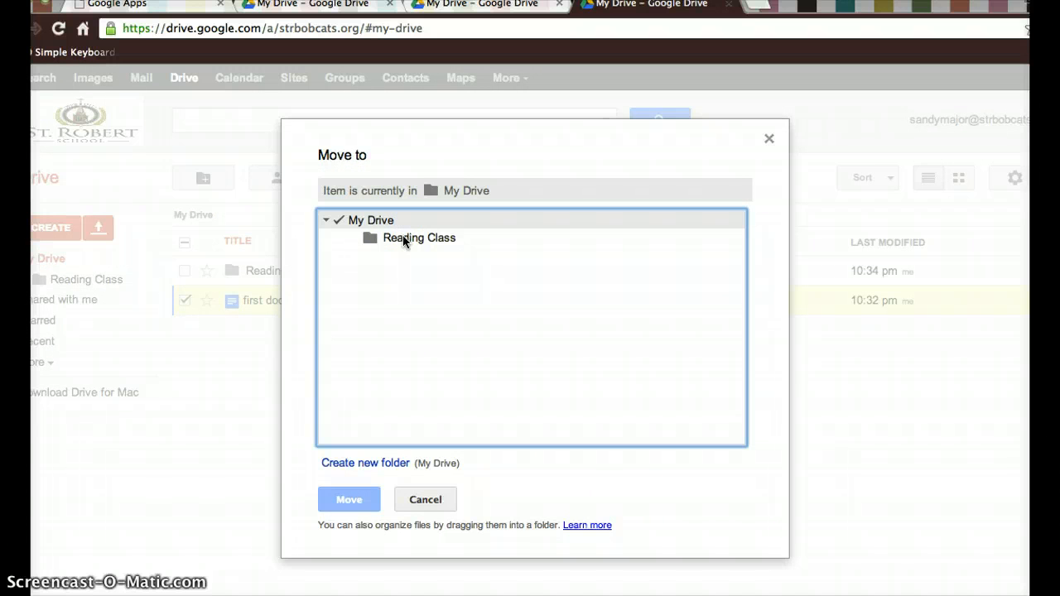
{"action": "left_click", "coordinate": [424, 499]}
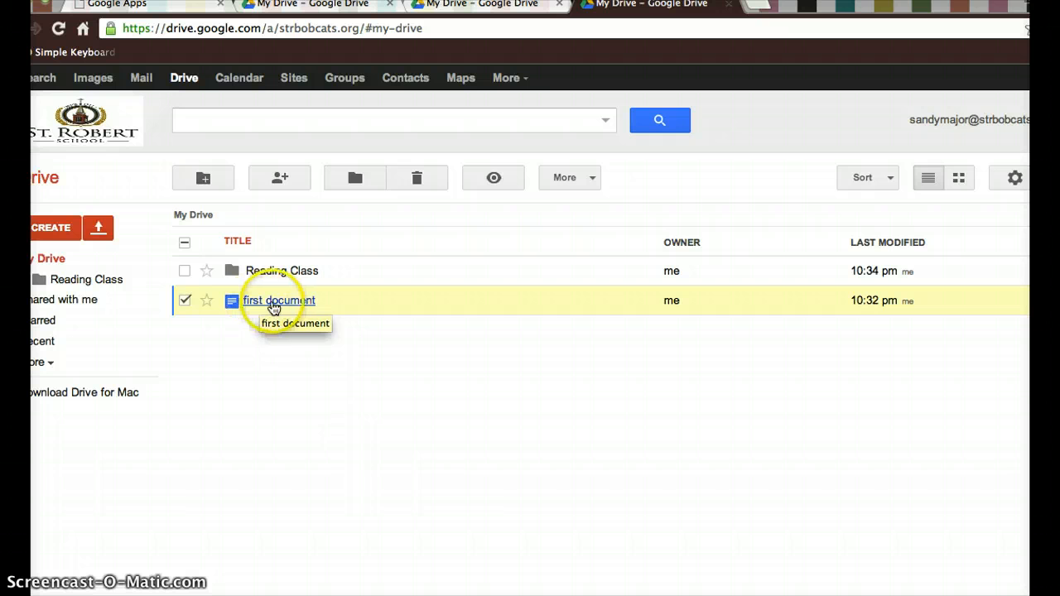
{"action": "left_click", "coordinate": [184, 300]}
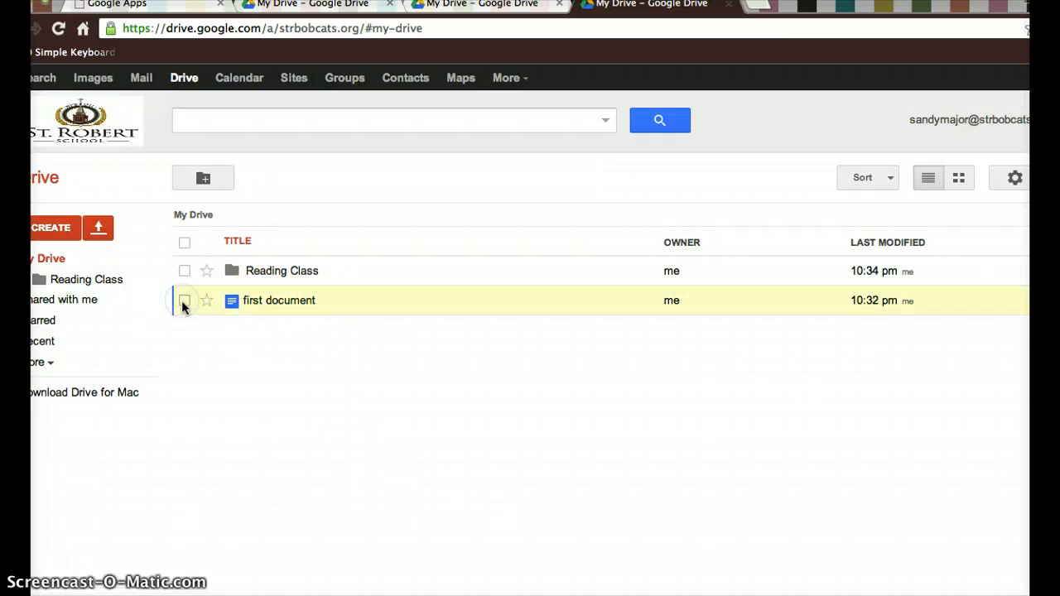
Move "first document" from My Drive into the "Reading Class" folder.
{"action": "left_click", "coordinate": [181, 300]}
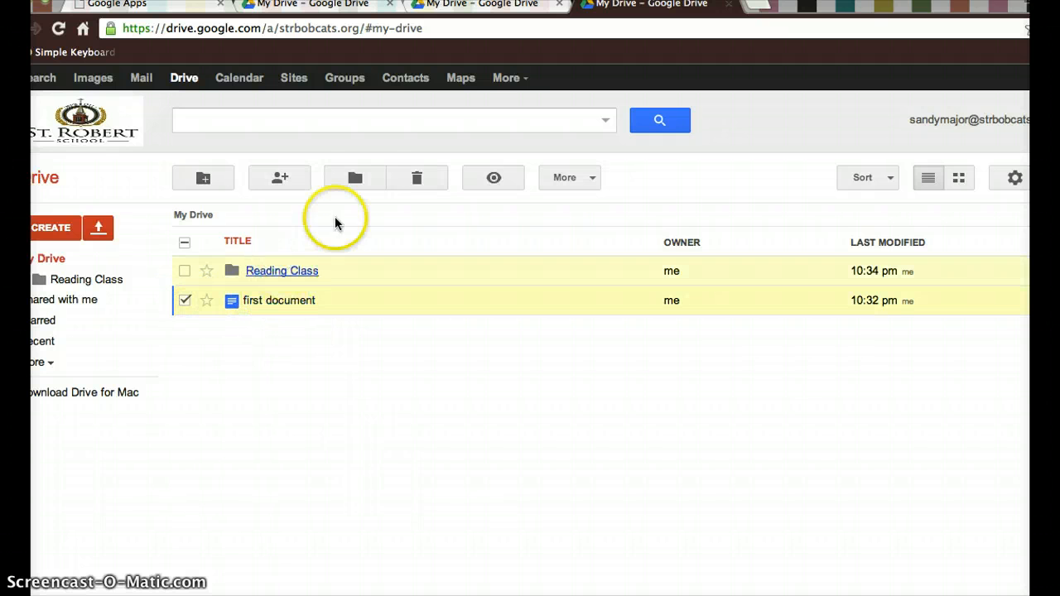
{"action": "left_click", "coordinate": [354, 177]}
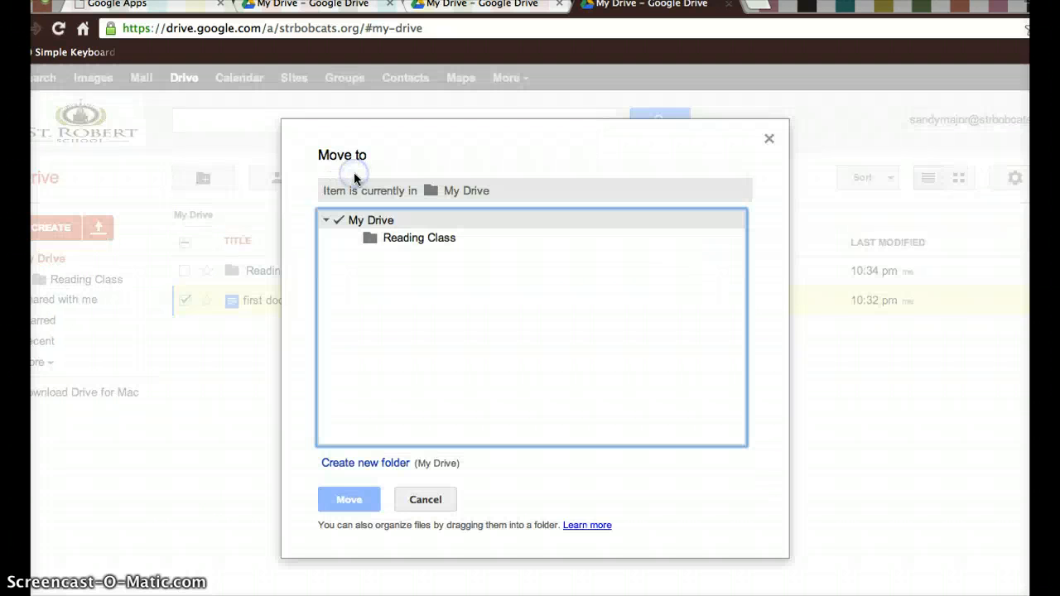
{"action": "left_click", "coordinate": [398, 238]}
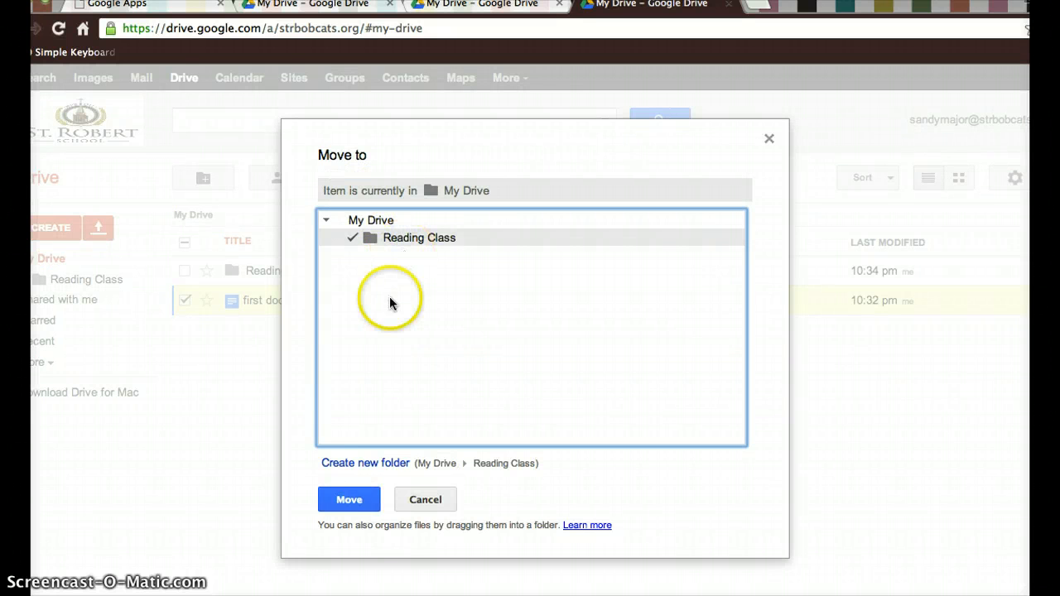
{"action": "left_click", "coordinate": [349, 500]}
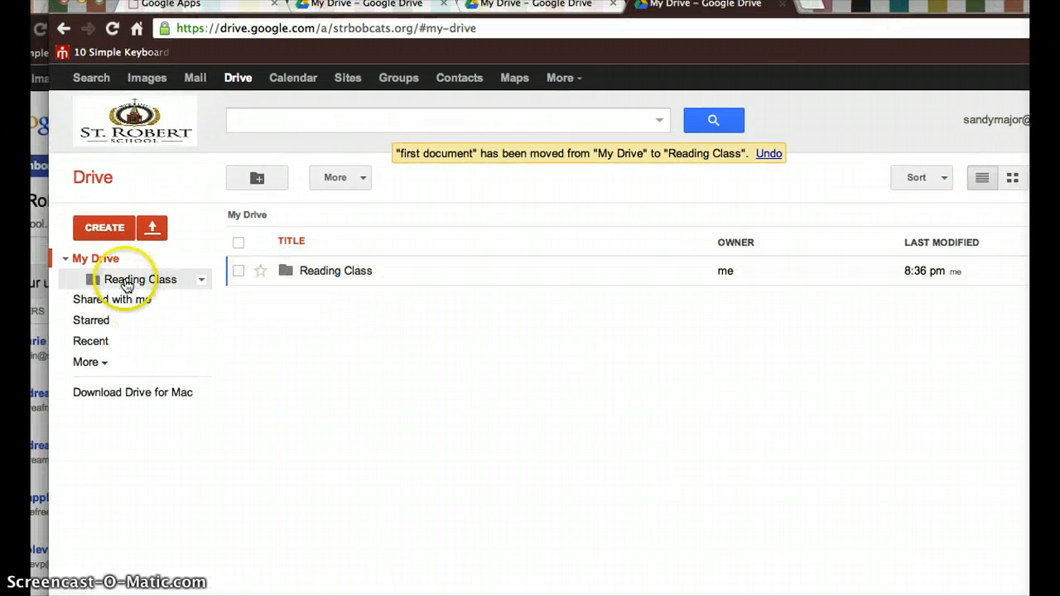
Check the contents of "Reading Class" through both the folder tree and the My Drive file list, ending inside the folder.
{"action": "left_click", "coordinate": [128, 280]}
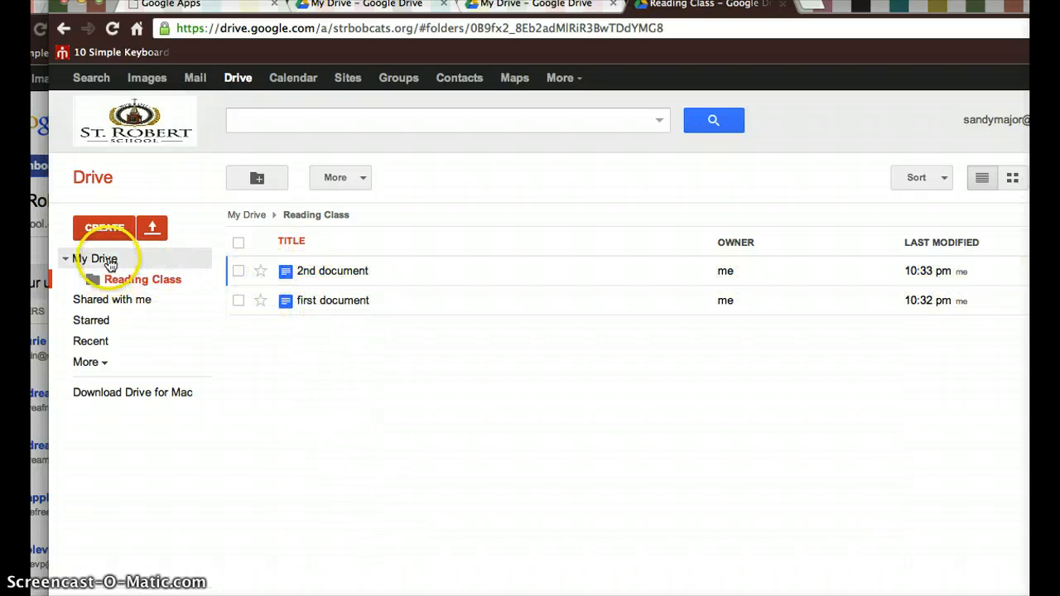
{"action": "left_click", "coordinate": [116, 260]}
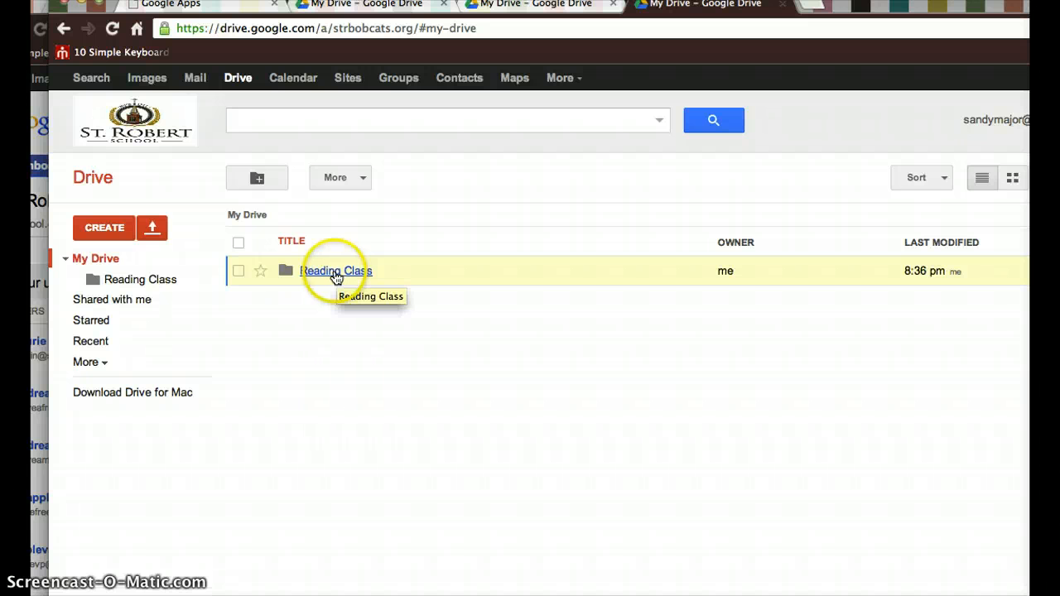
{"action": "left_click", "coordinate": [329, 277]}
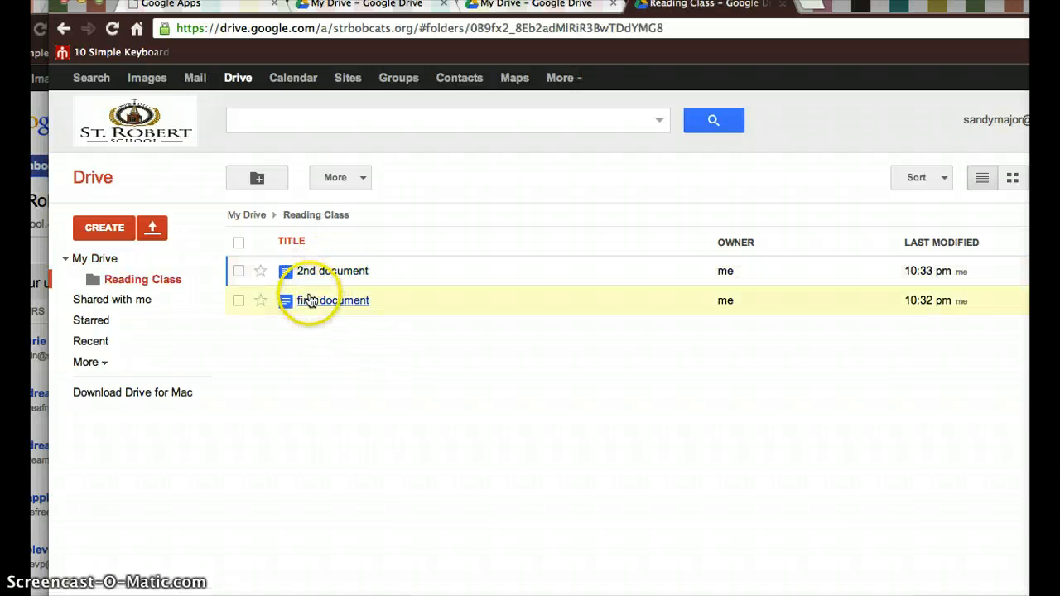
{"action": "left_click", "coordinate": [113, 258]}
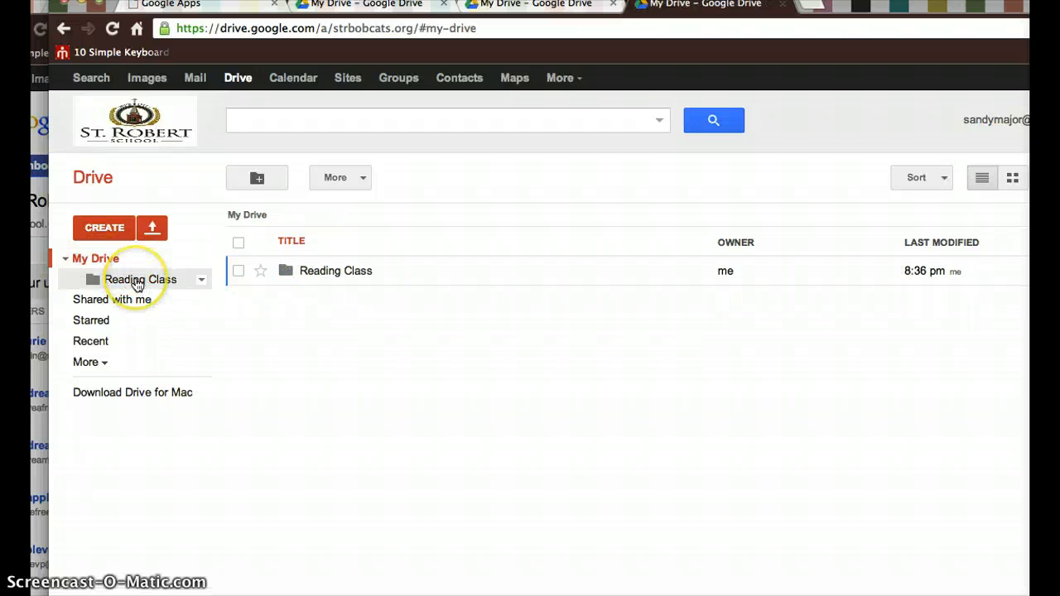
{"action": "left_click", "coordinate": [123, 282]}
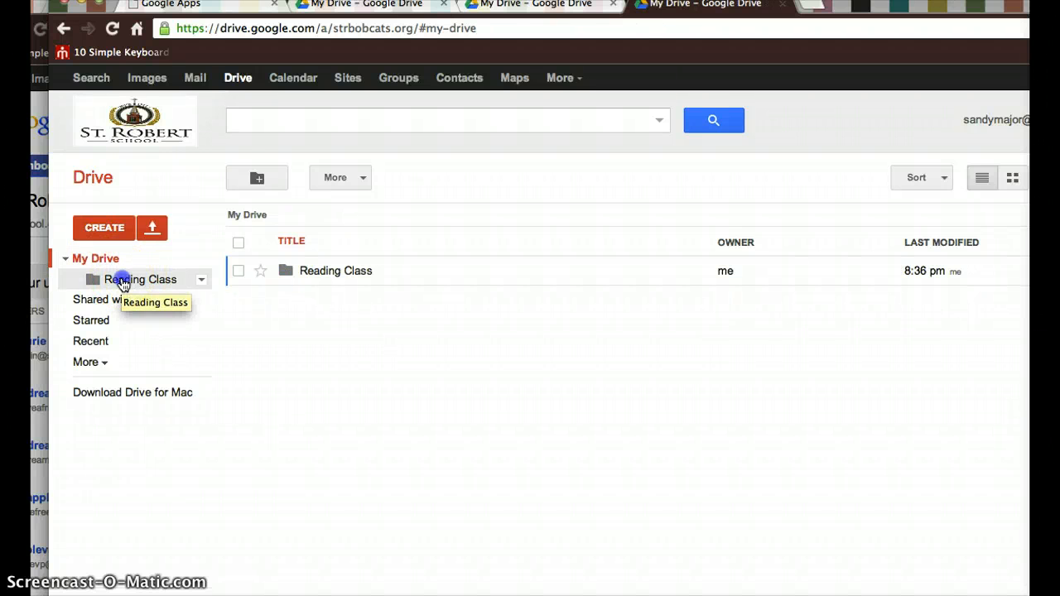
{"action": "left_click", "coordinate": [96, 230]}
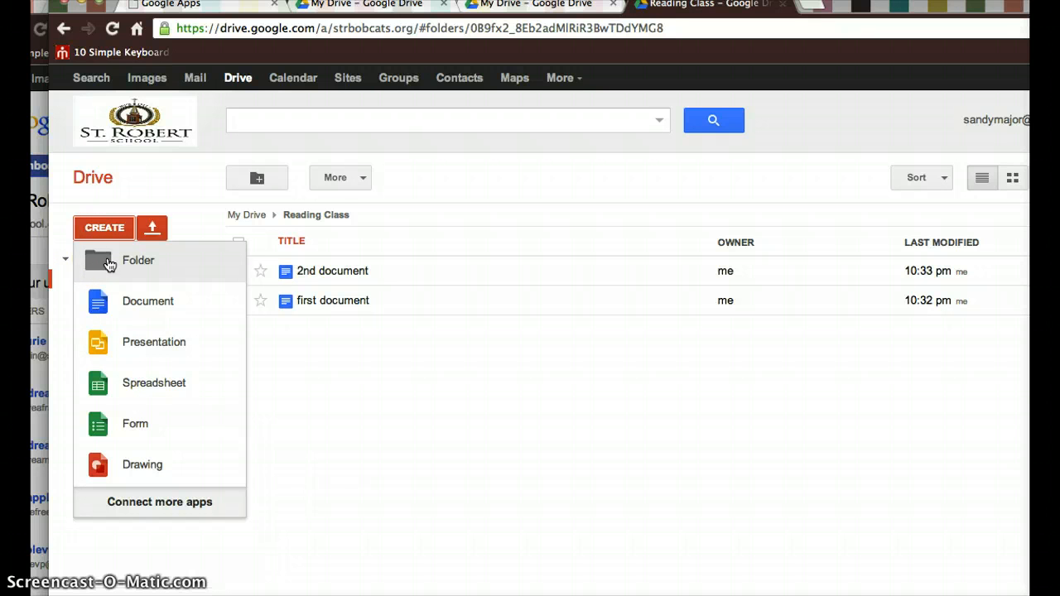
{"action": "left_click", "coordinate": [109, 228]}
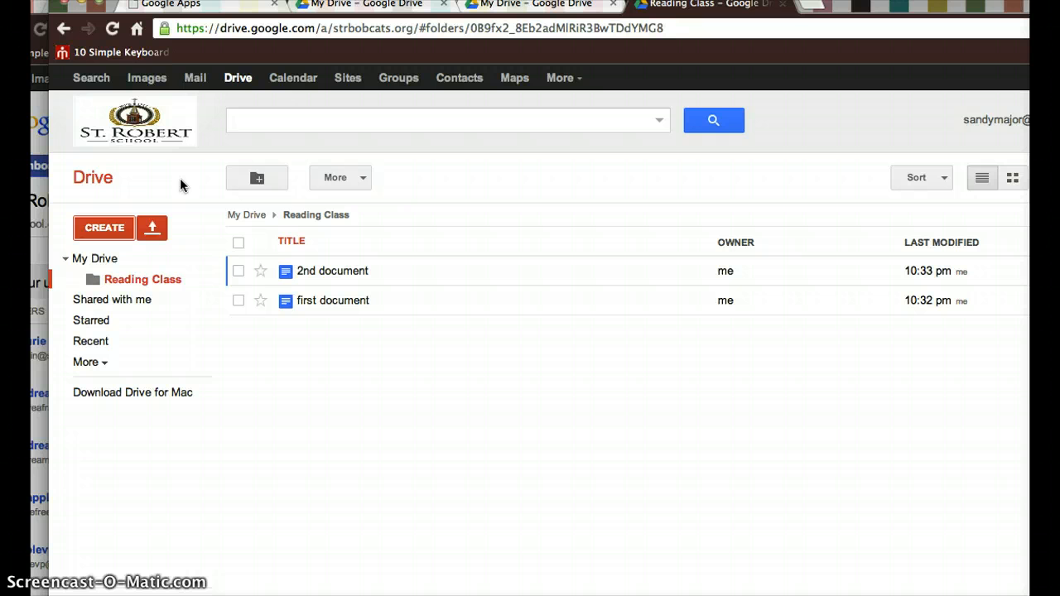
{"action": "left_click", "coordinate": [237, 268]}
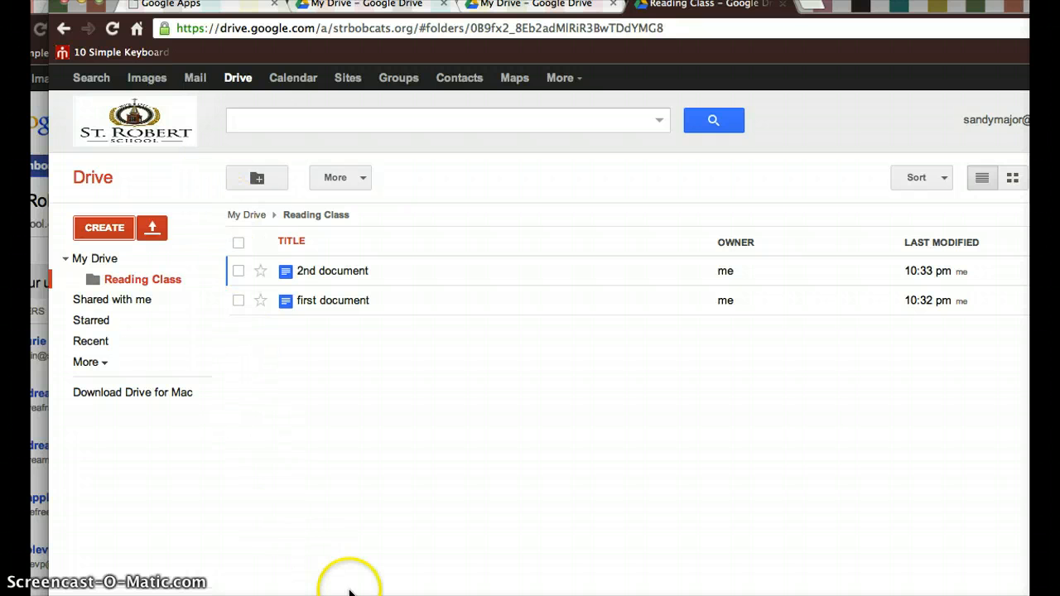